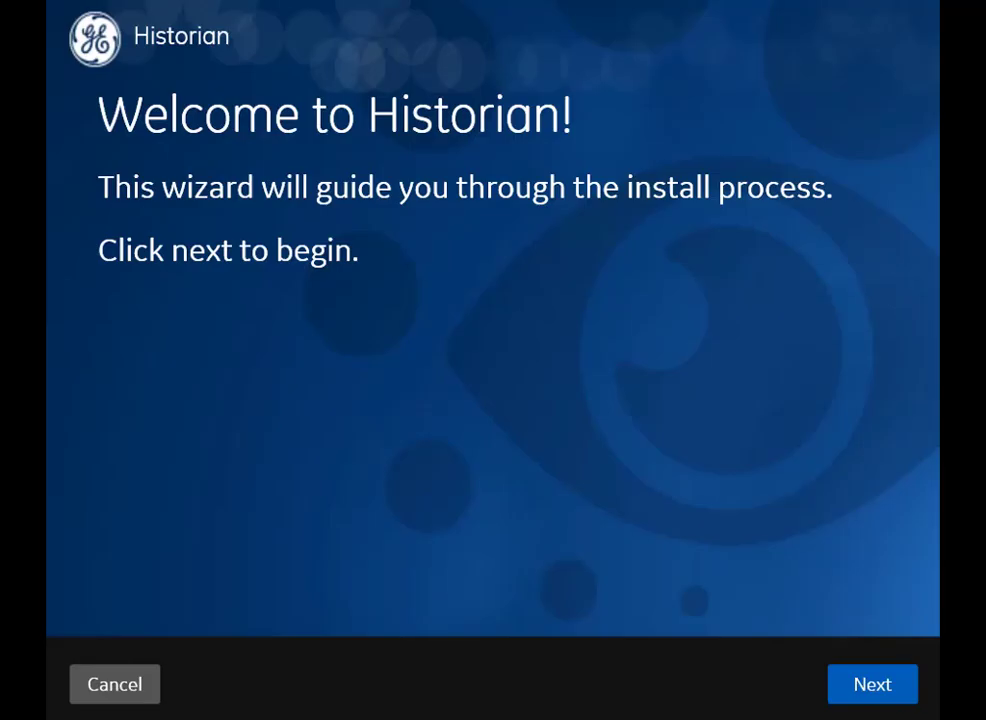
Step: Accept the license and keep C:\ as install disk and C:\Proficy Historian Data as data path
left_click(873, 686)
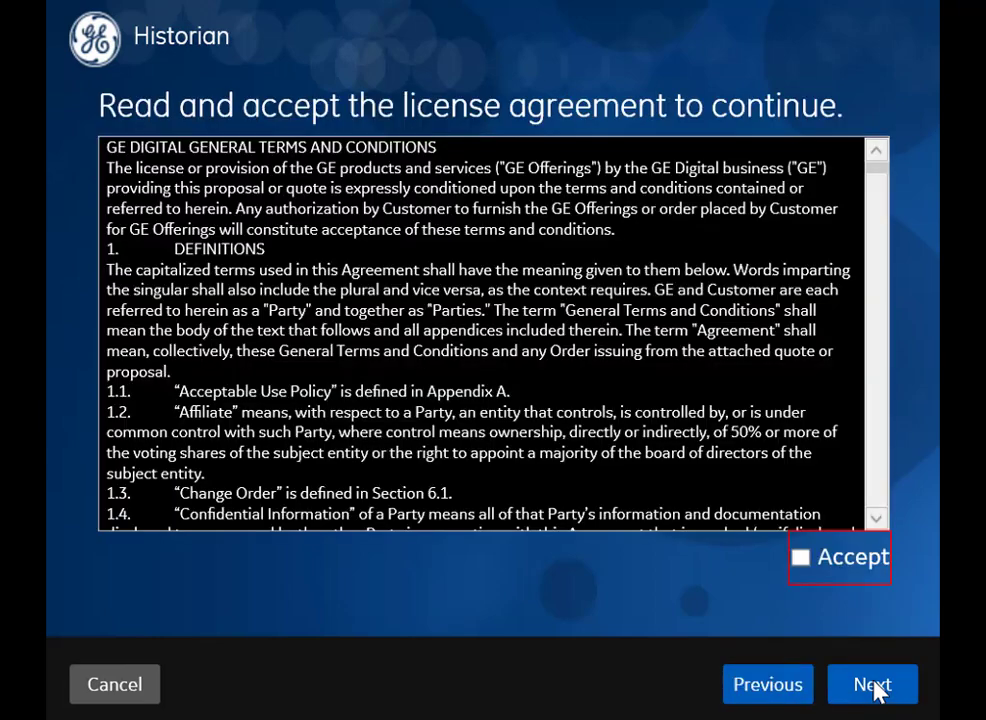
left_click(852, 574)
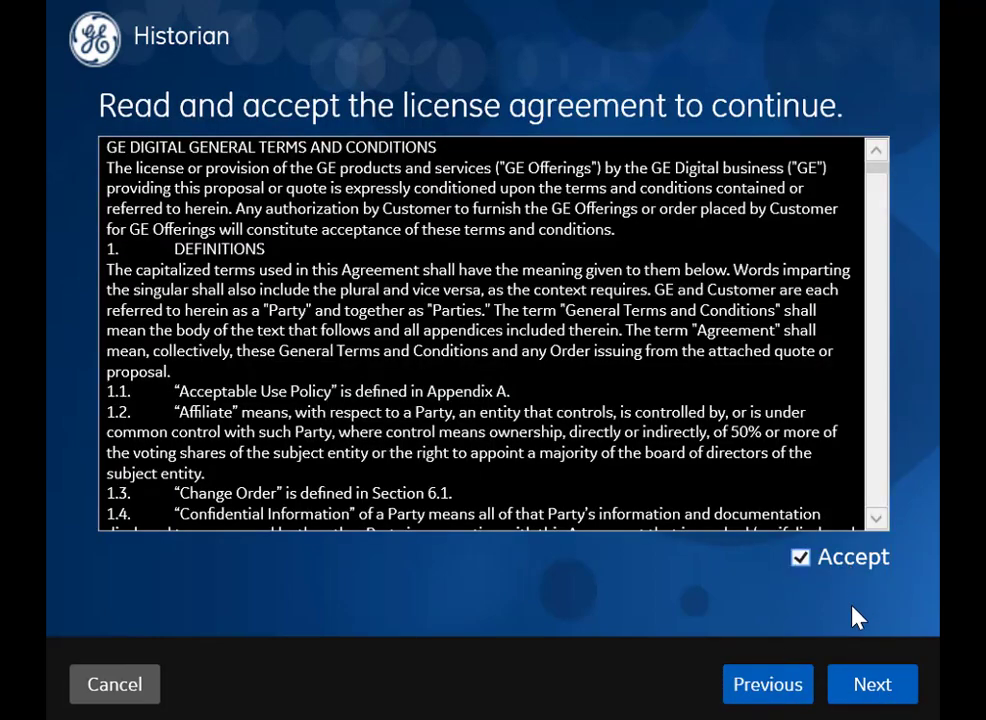
left_click(860, 688)
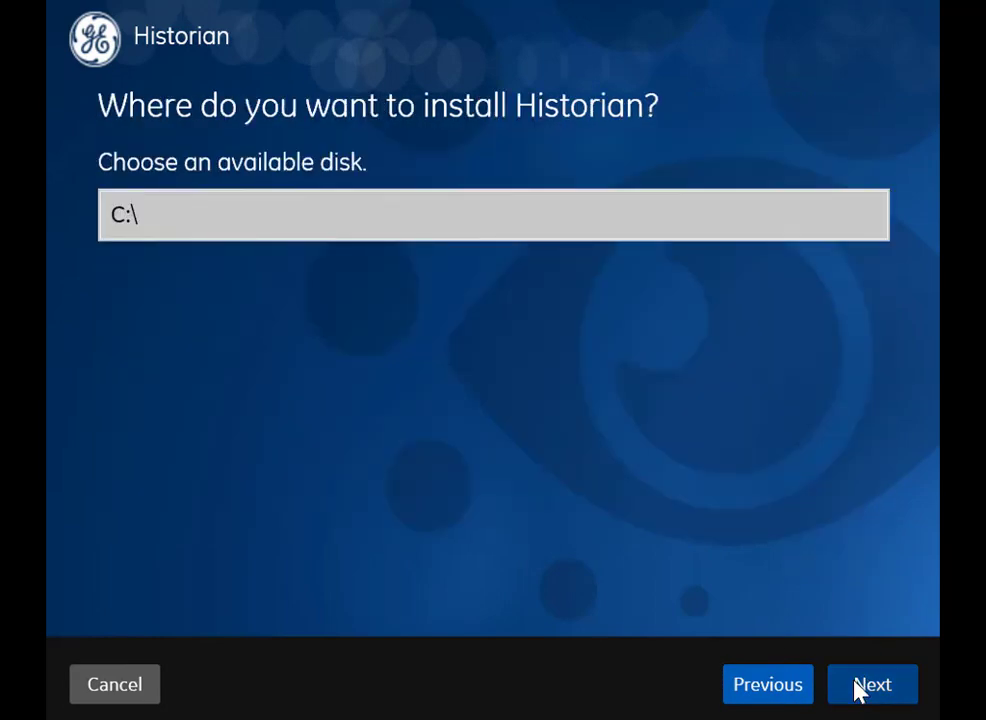
left_click(860, 688)
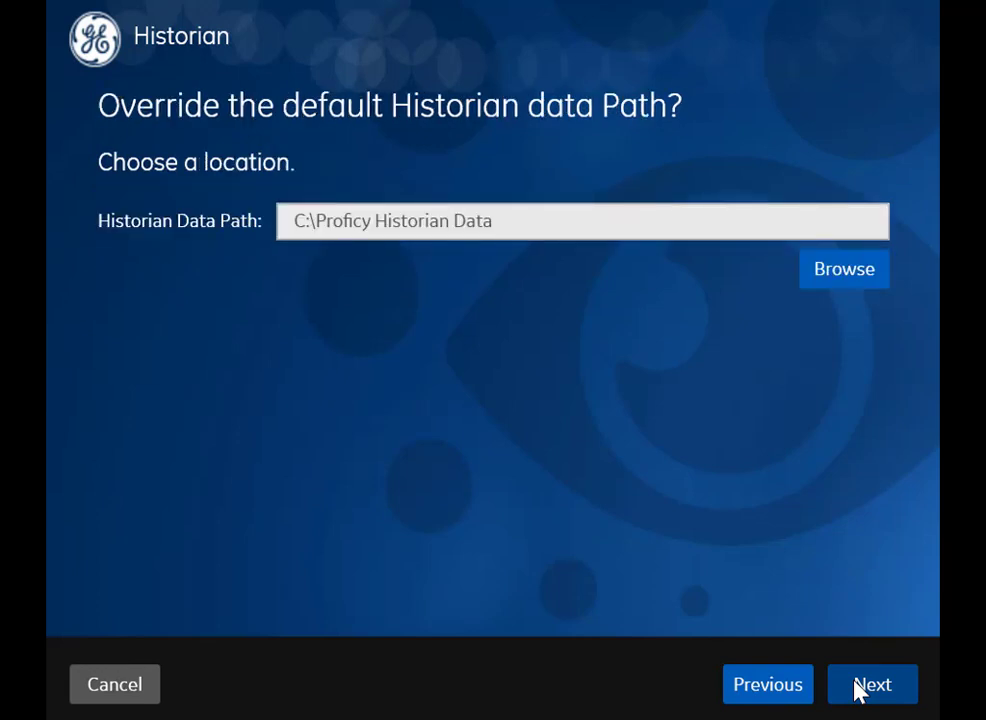
left_click(860, 688)
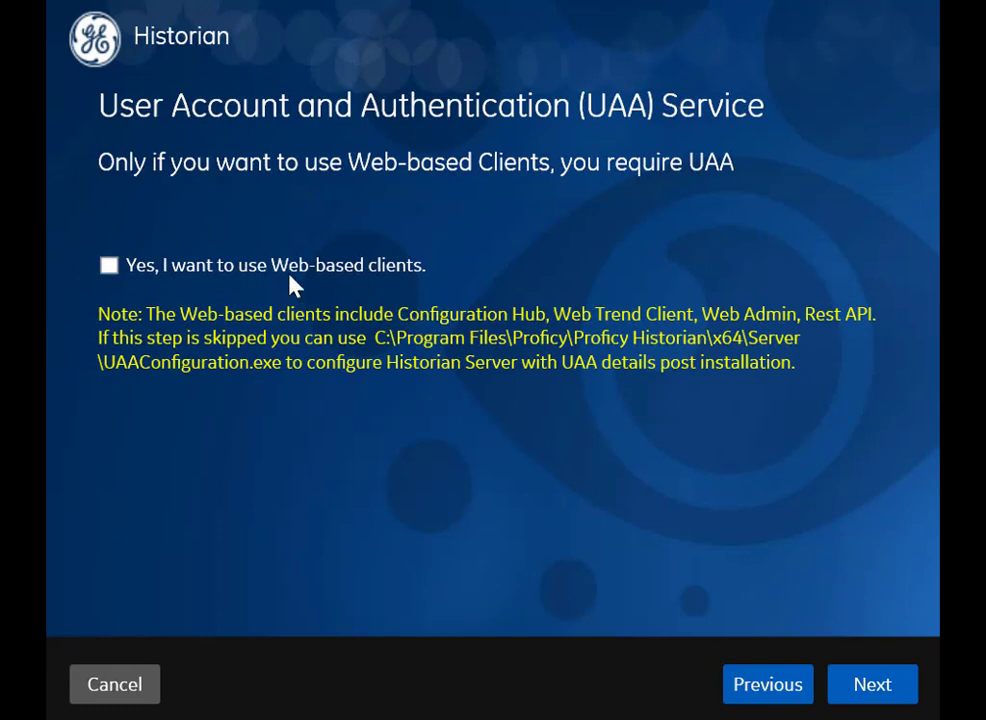
Step: Enable web-based clients using UAA server MyWCServer.xyz.com on public https port 443
left_click(213, 279)
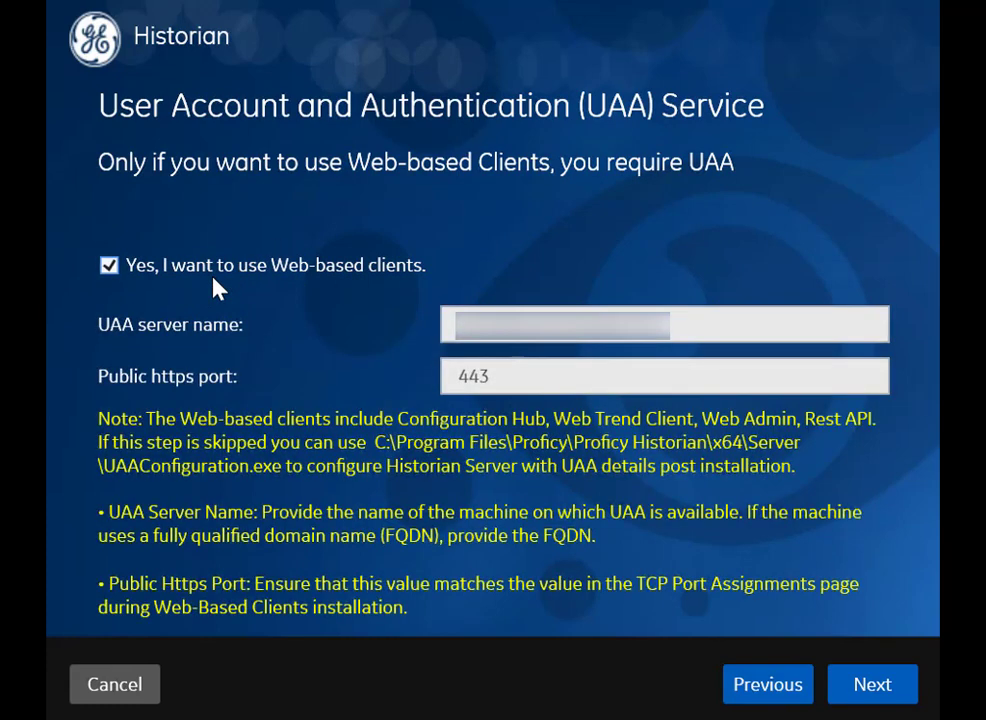
left_click_drag(691, 328, 435, 343)
key("BackSpace")
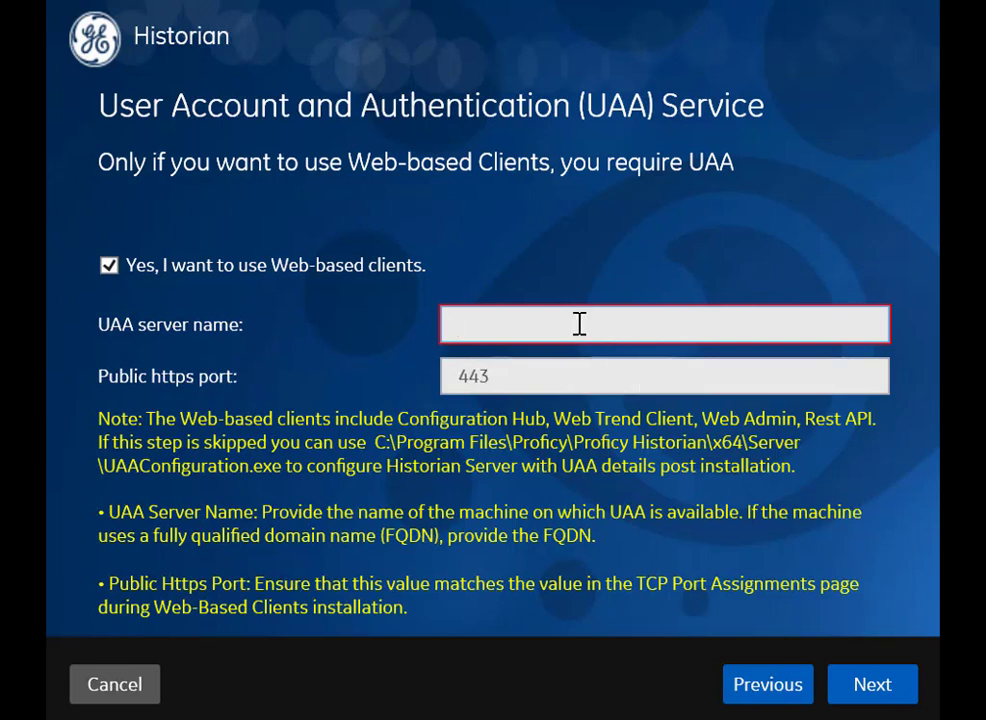
type("MyWC")
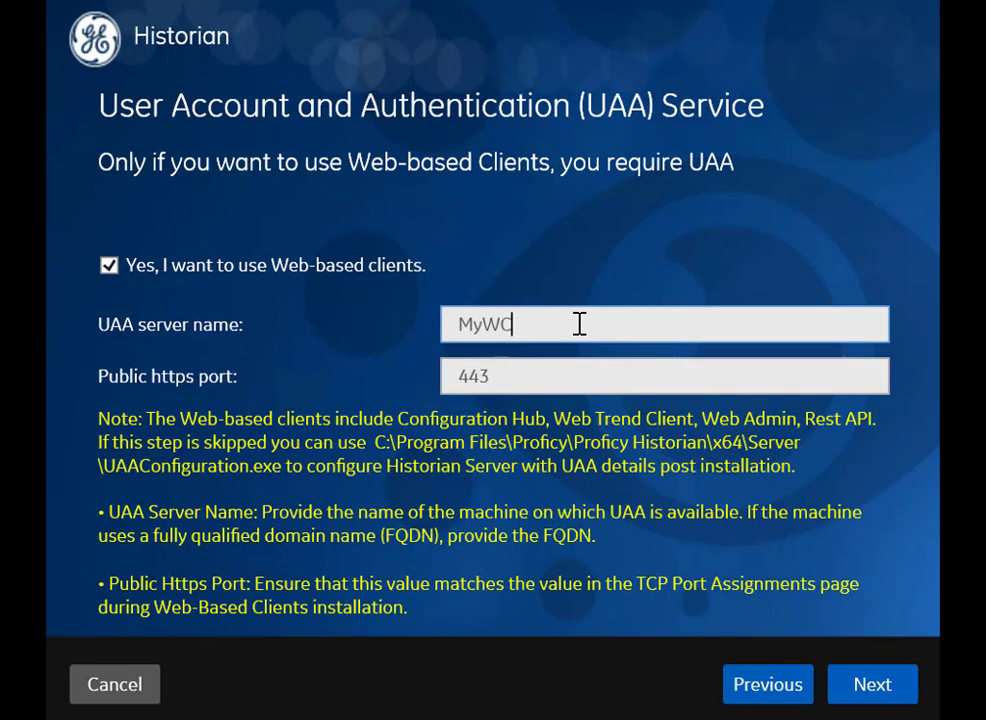
type("Server.xyz.com")
left_click(633, 378)
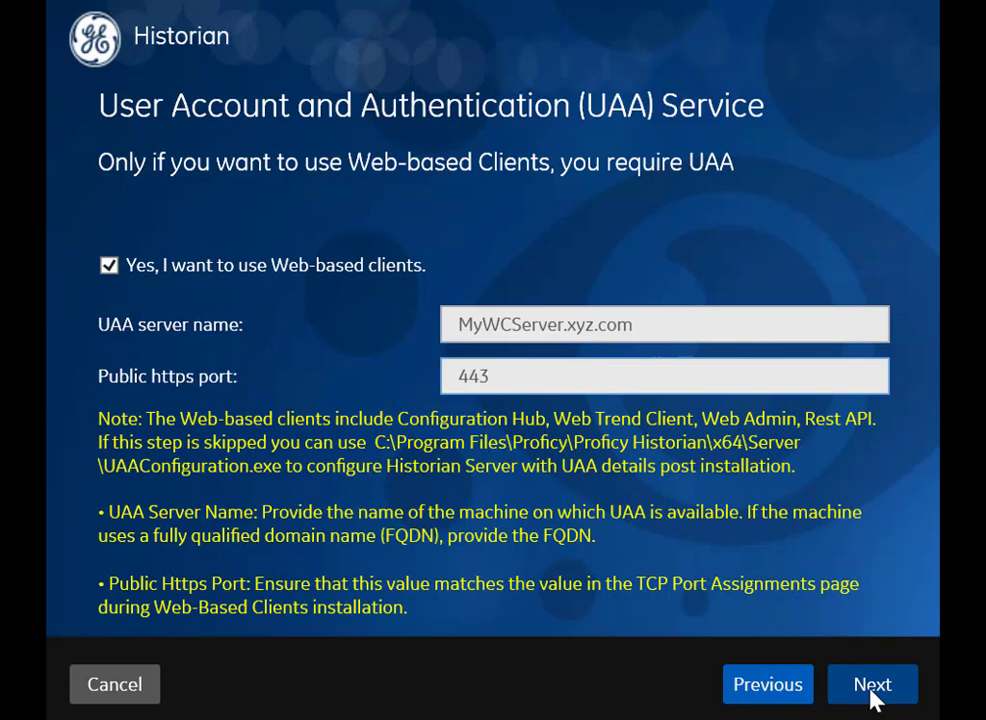
left_click(872, 686)
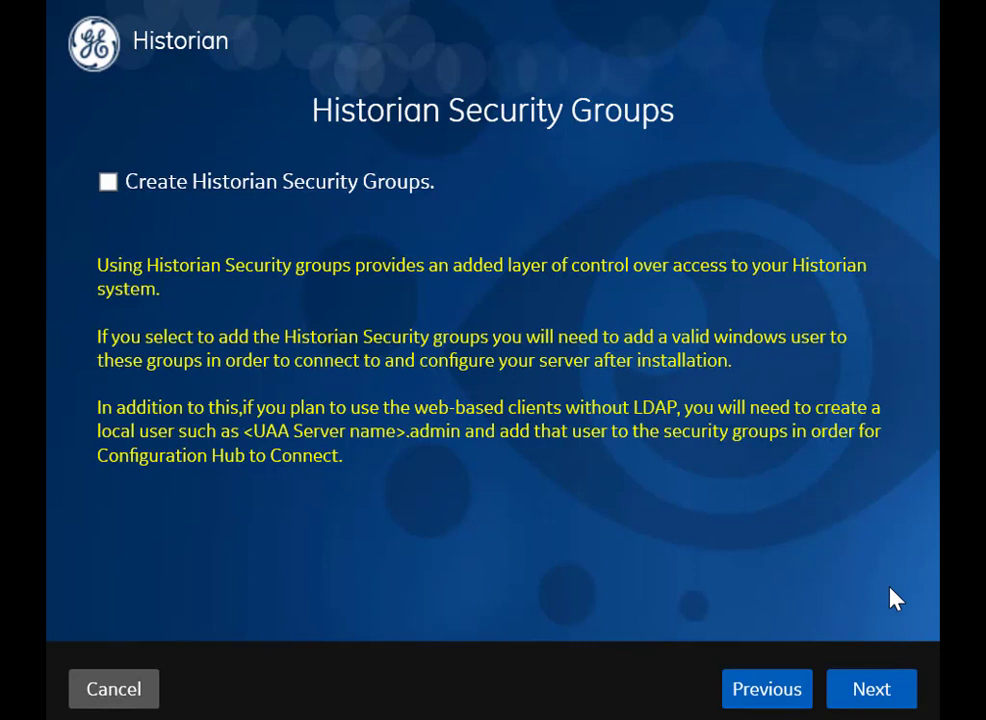
Step: Skip security group creation and install Historian as a Distributed/Mirror Node
left_click(863, 691)
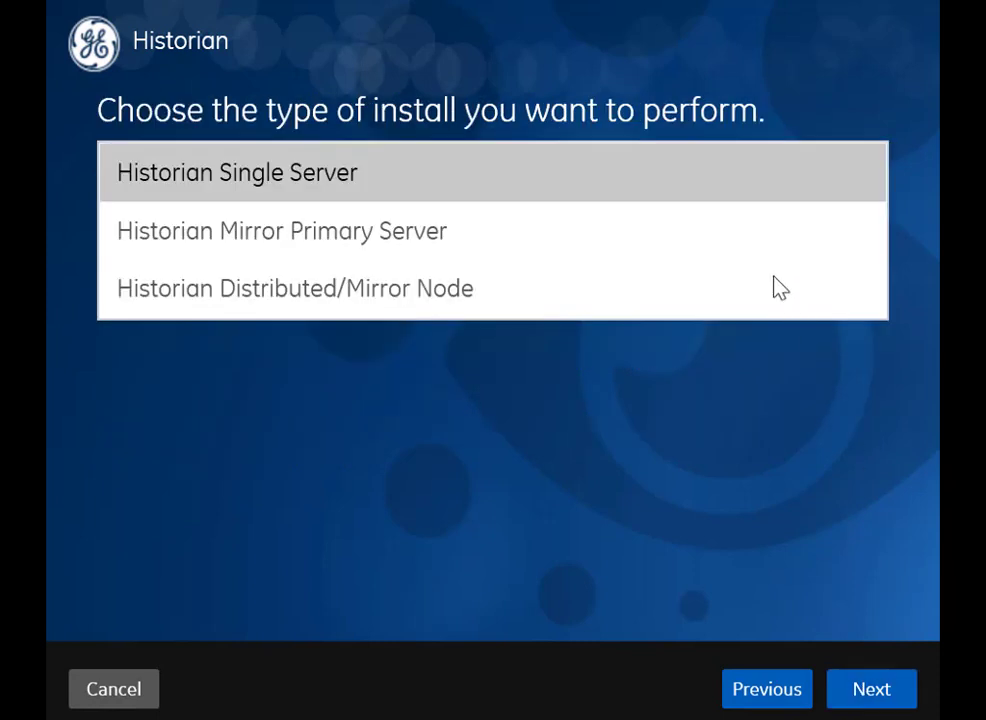
left_click(661, 187)
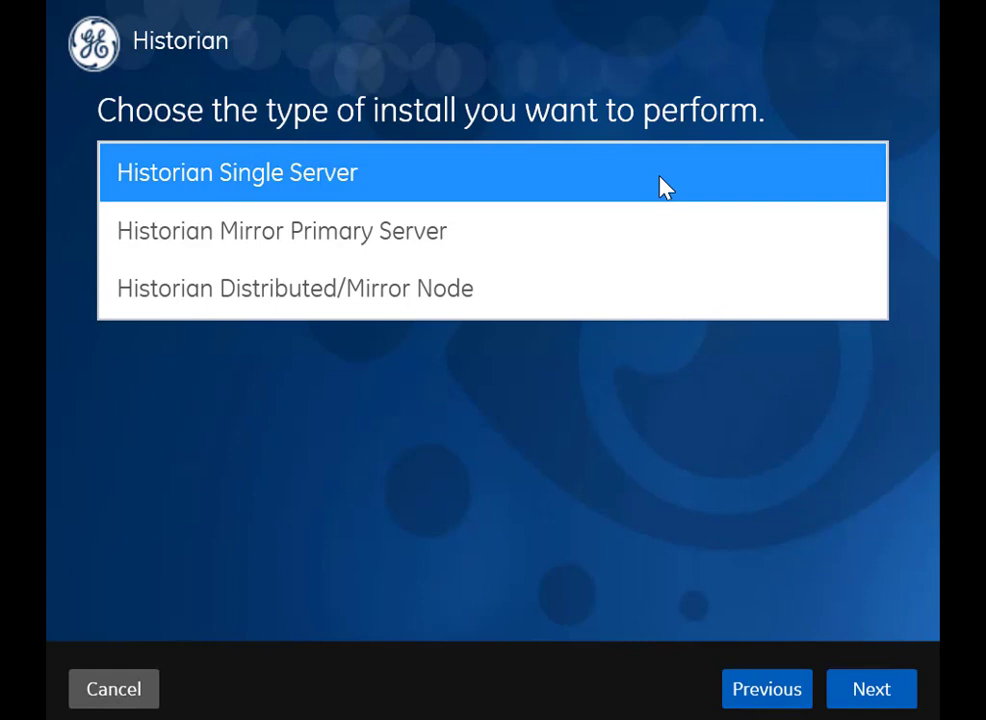
left_click(652, 243)
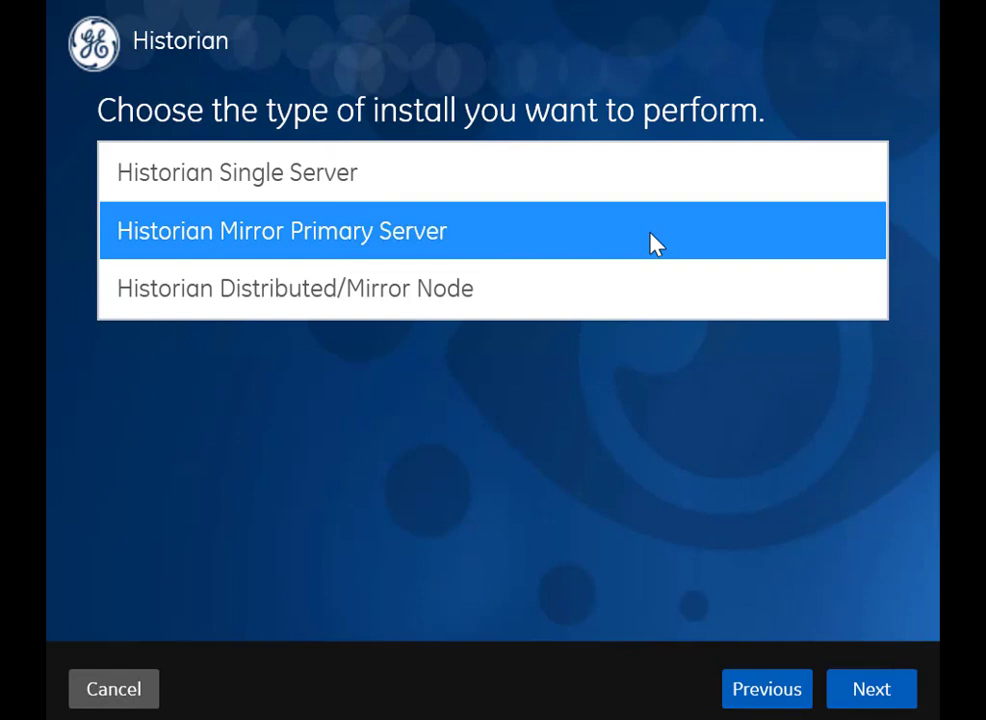
left_click(625, 308)
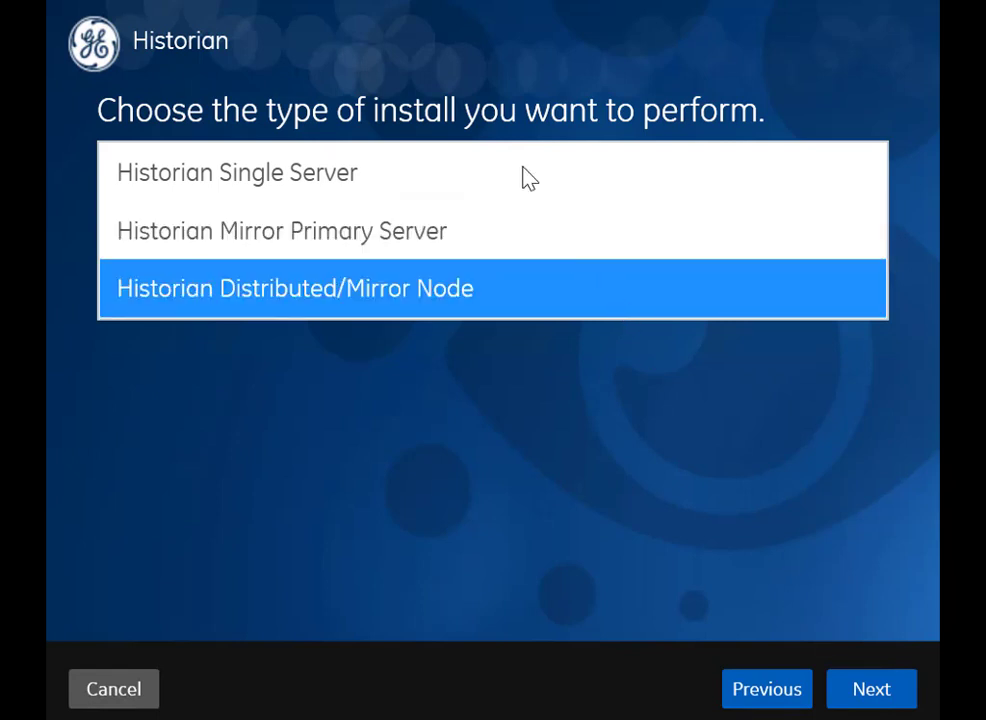
left_click(878, 690)
left_click(879, 691)
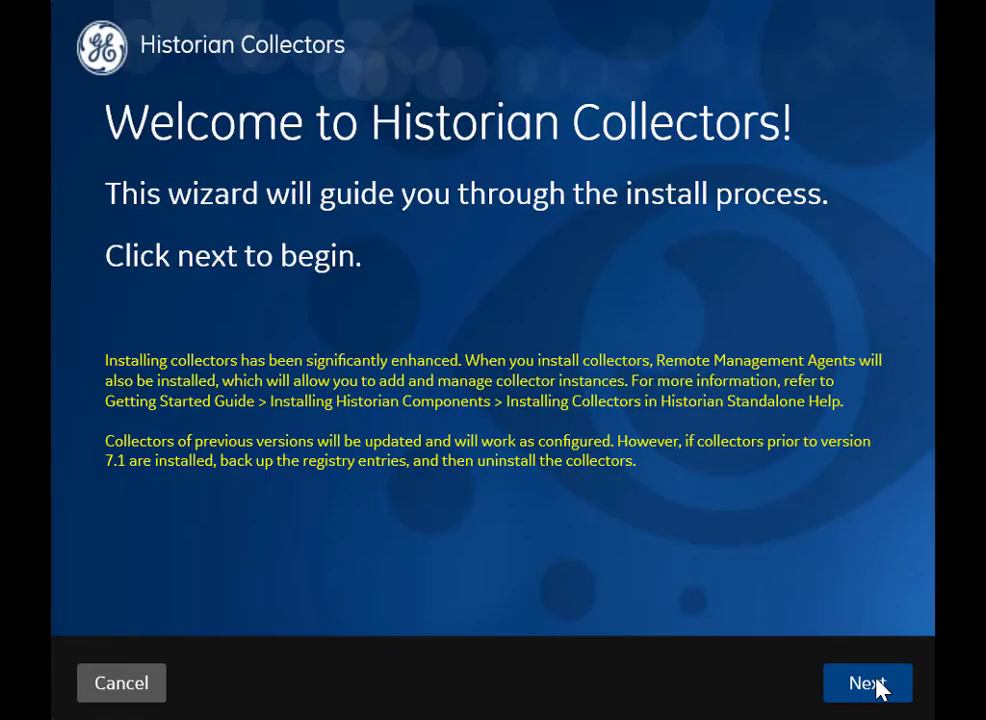
Step: Accept the Collectors license, keeping C:\ and the C:\Proficy Historian Data directory
left_click(870, 683)
left_click(796, 558)
left_click(868, 683)
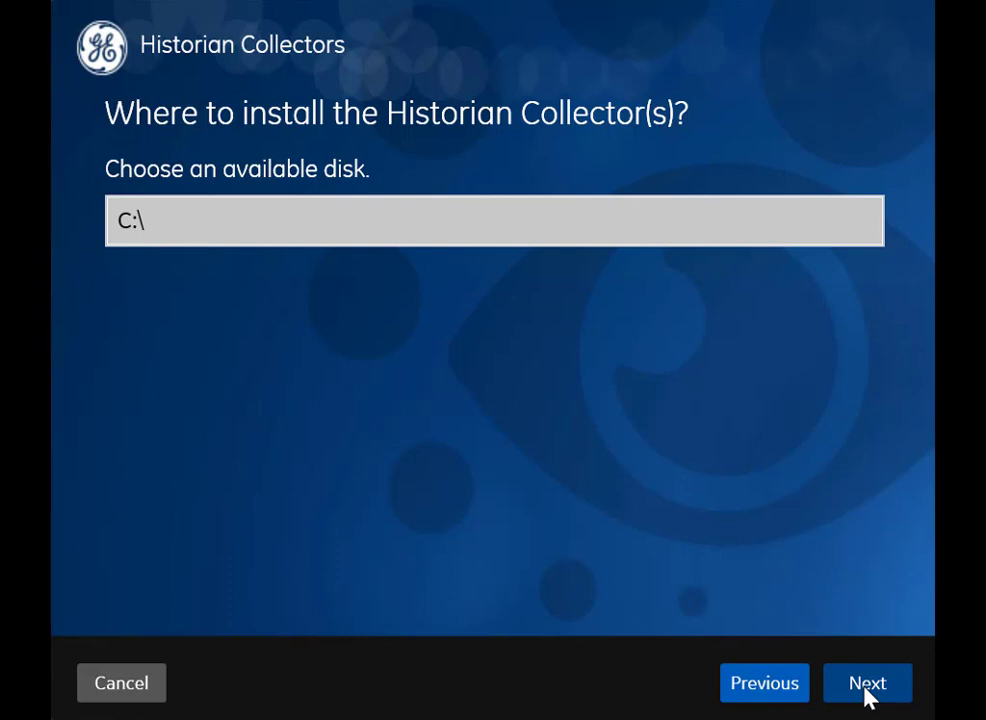
left_click(867, 686)
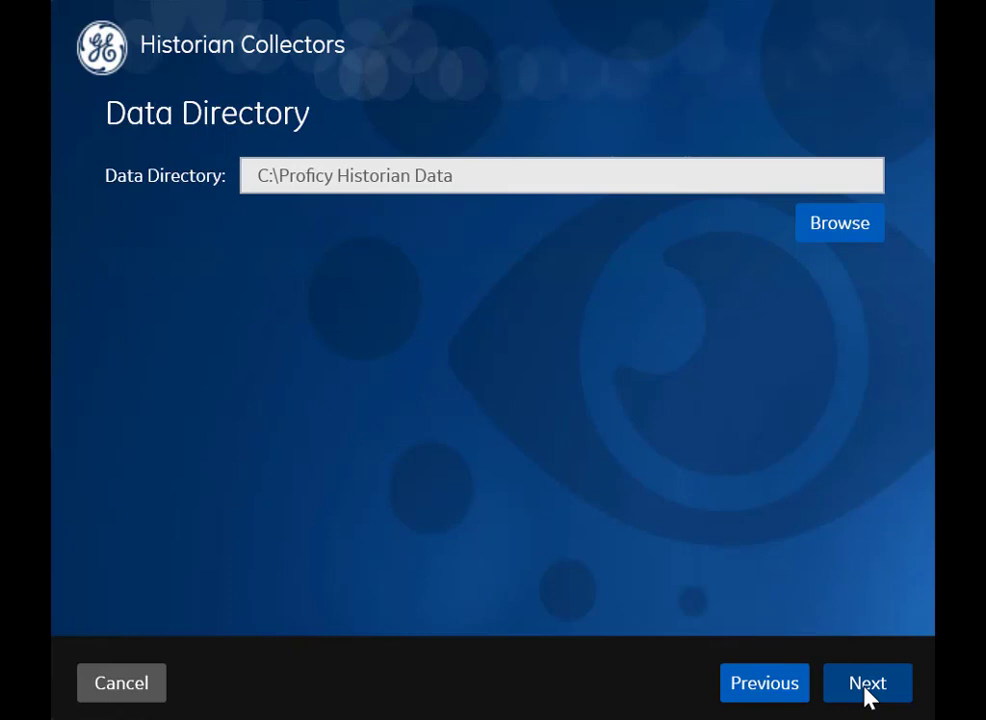
left_click(867, 686)
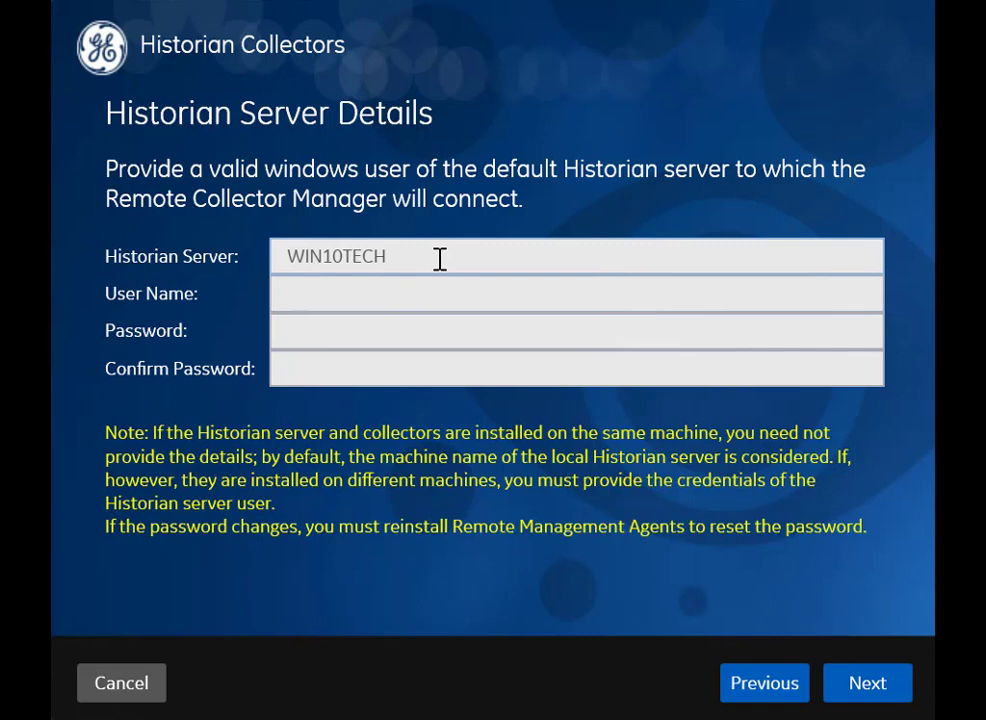
Step: Install the Collectors against server MyHistServer.xyz.com using a Windows user name and password
left_click_drag(444, 259, 270, 260)
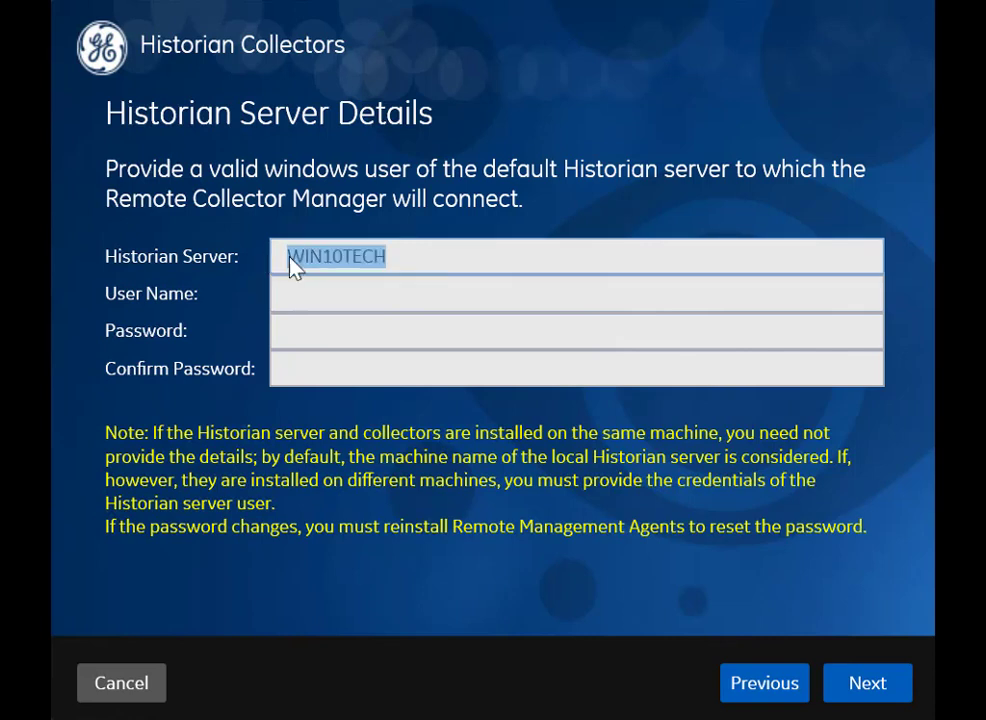
type("MyHistServer.xyz.com")
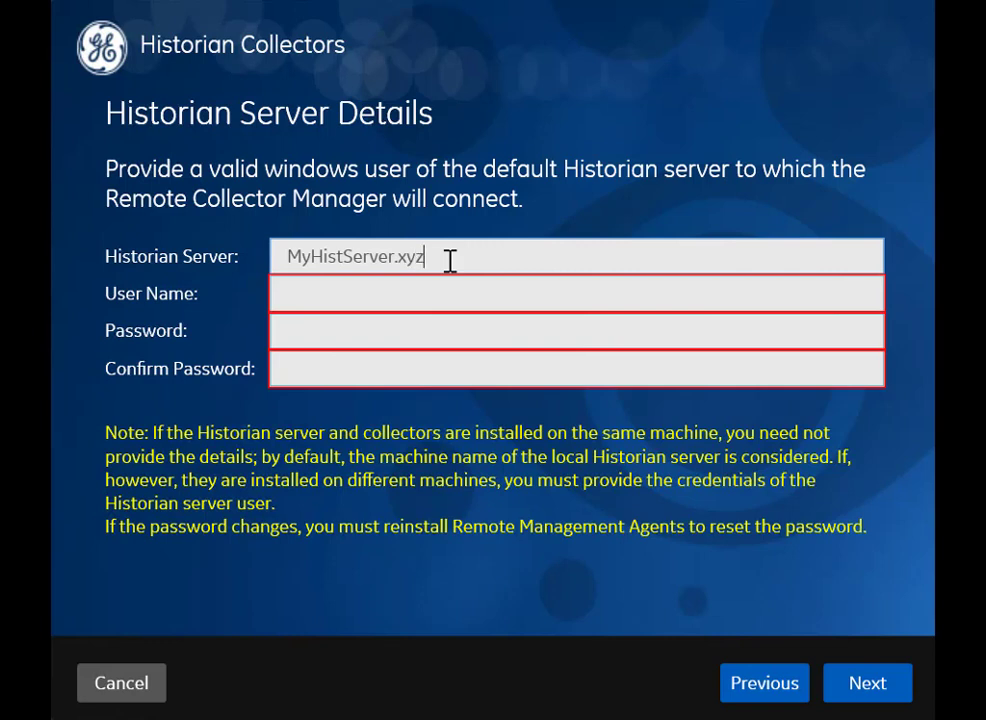
left_click(390, 291)
type("User1")
key("Tab")
type("********")
key("Tab")
type("********")
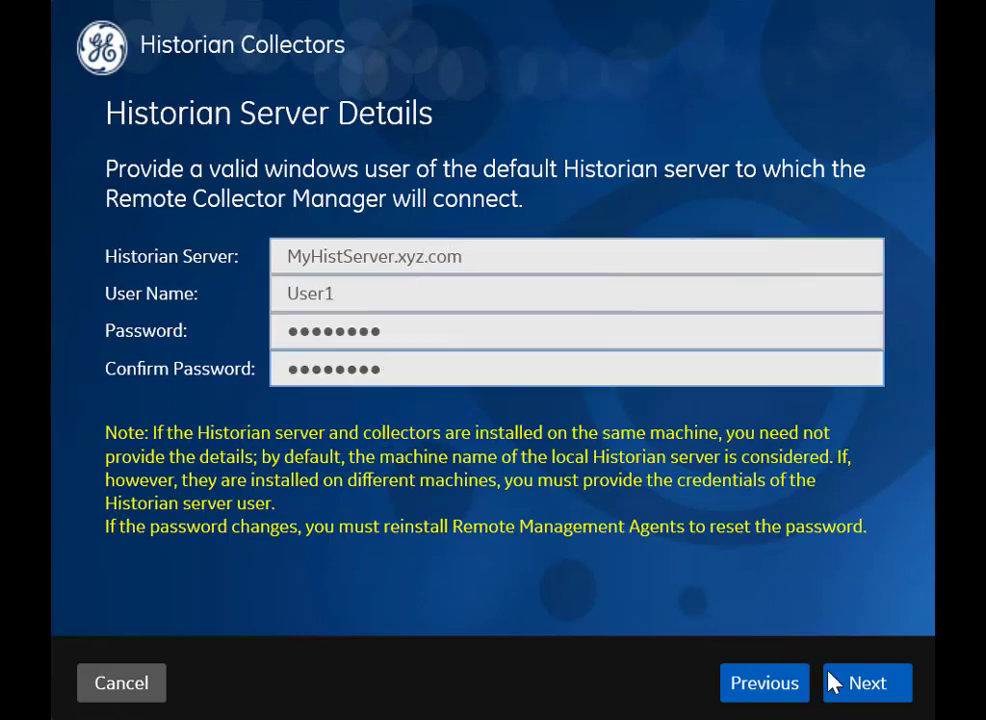
left_click(868, 687)
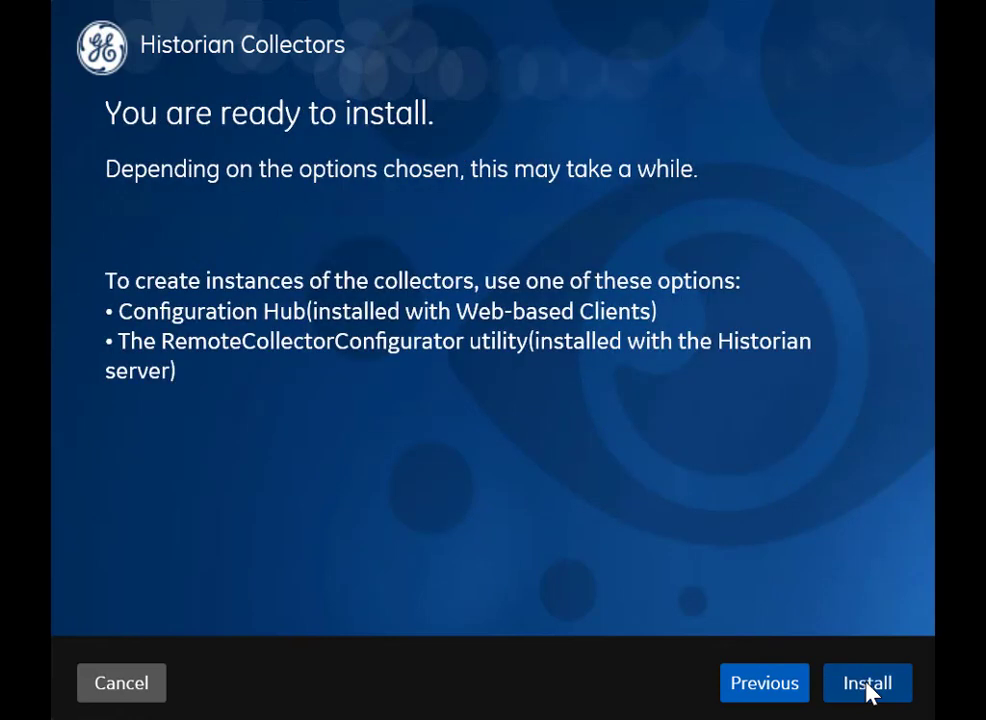
left_click(867, 683)
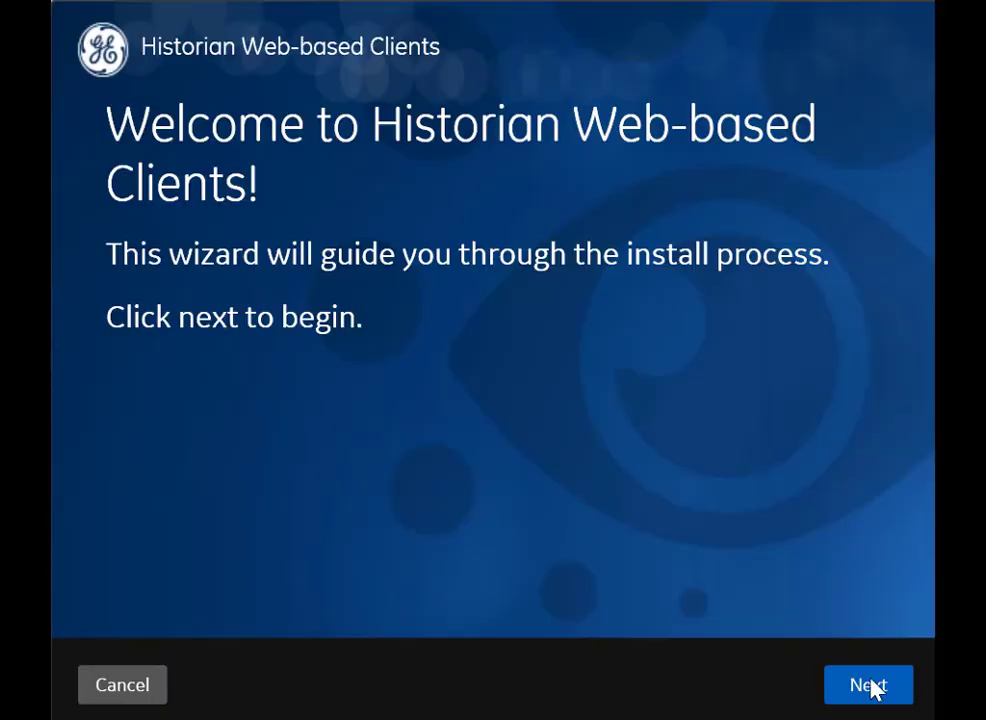
Step: Accept the Web-based Clients license to reach the default TCP ports, 443 https and 8070 http
left_click(870, 686)
left_click(870, 686)
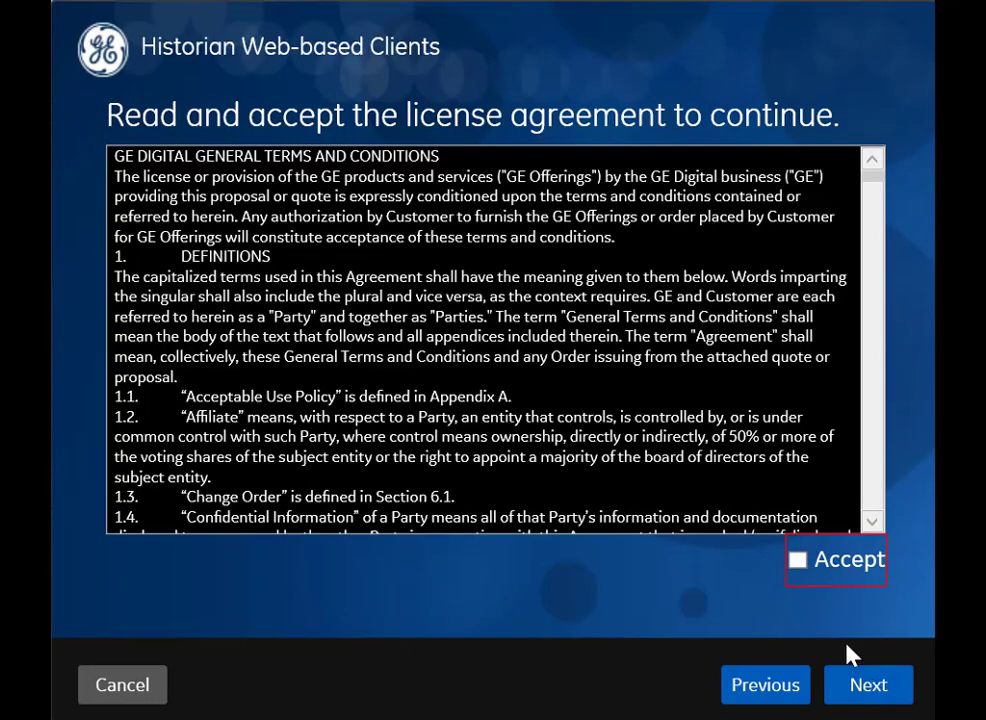
left_click(797, 562)
left_click(870, 688)
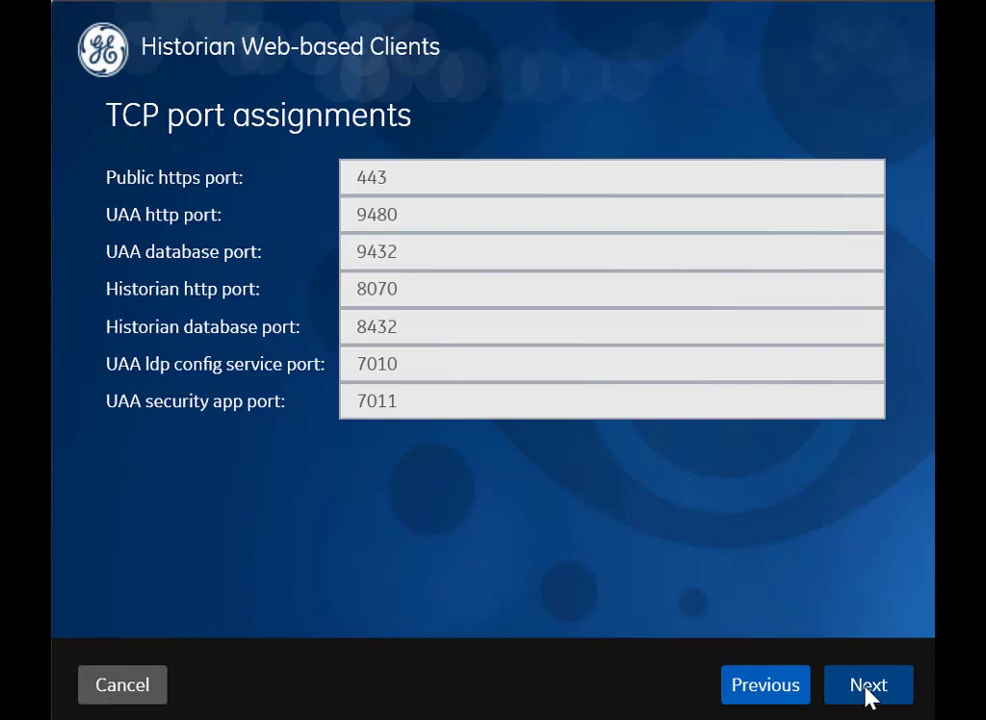
Step: Accept the default TCP port assignments and continue to the UAA settings page
left_click(868, 688)
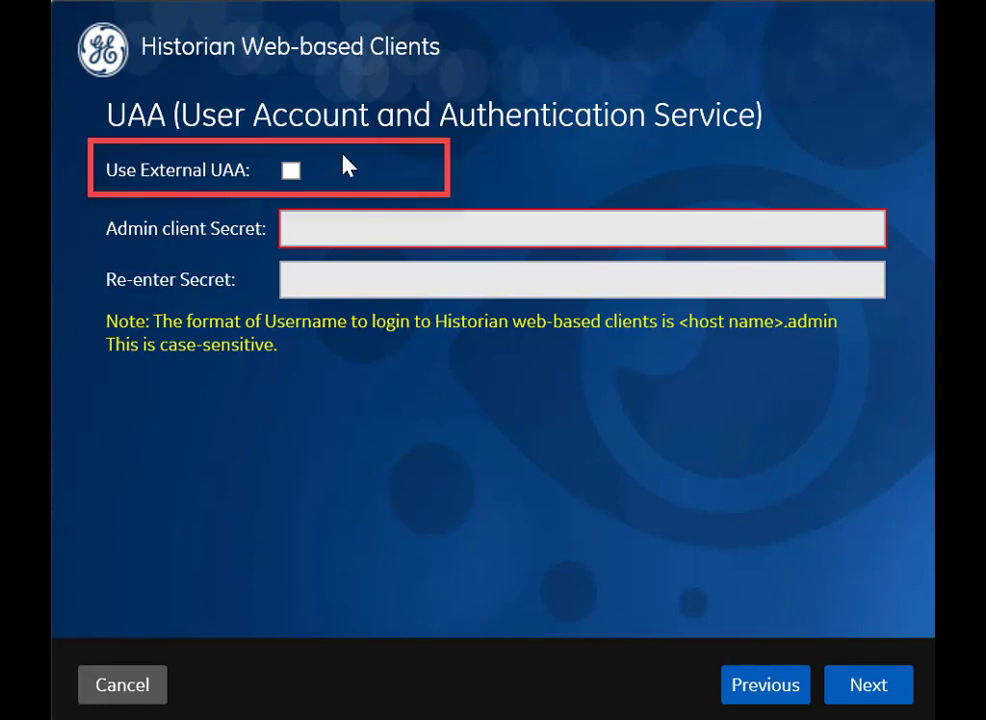
Step: Enter the admin client secret and confirm it in the second field
left_click(336, 230)
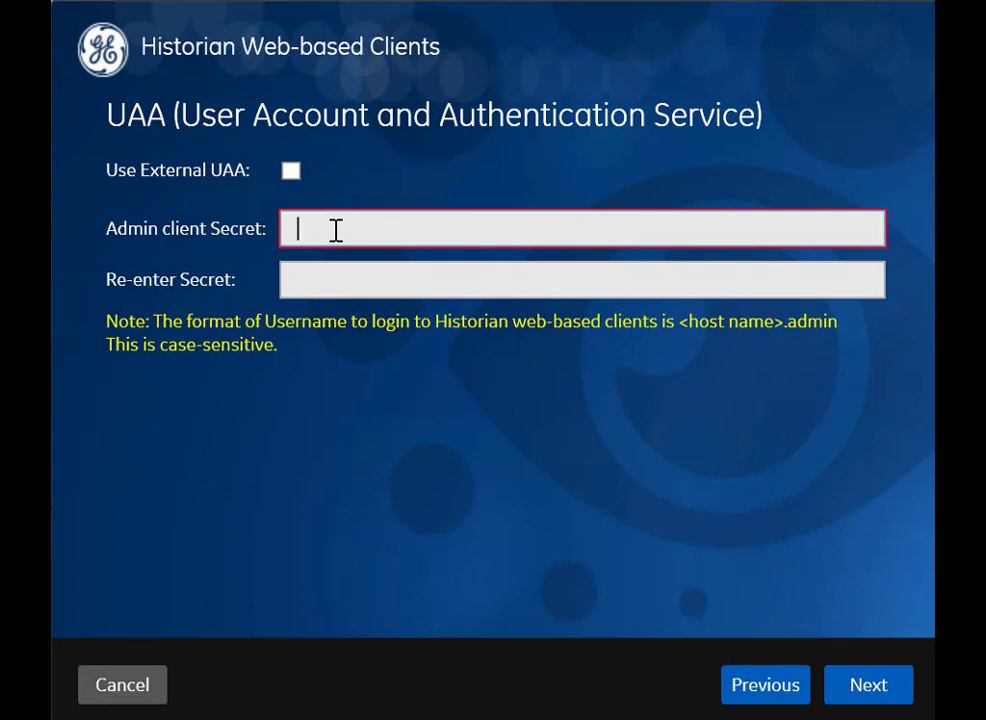
type("•••••••••")
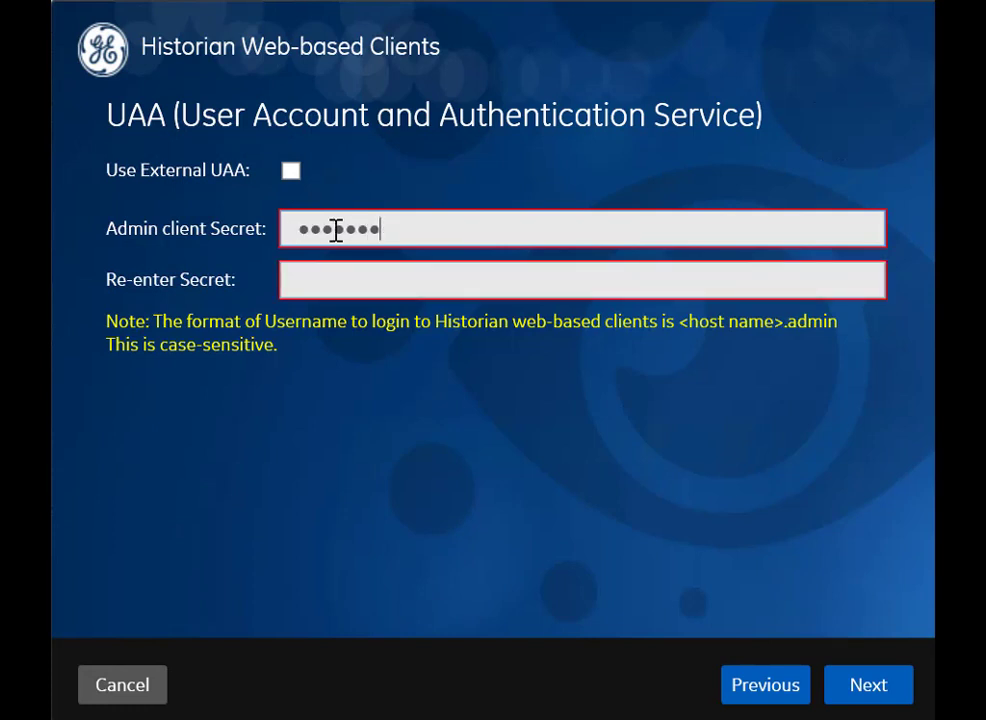
type("•••")
left_click(325, 275)
type("••••••••••••")
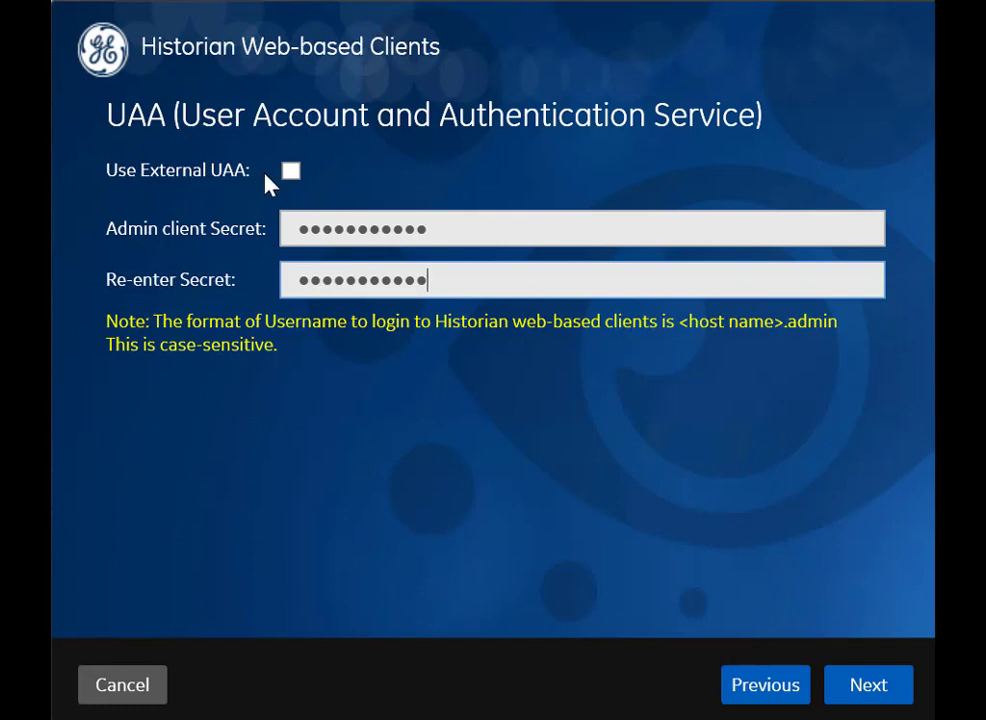
Step: Turn on Use External UAA and start filling in its UAA server base URL
left_click(293, 174)
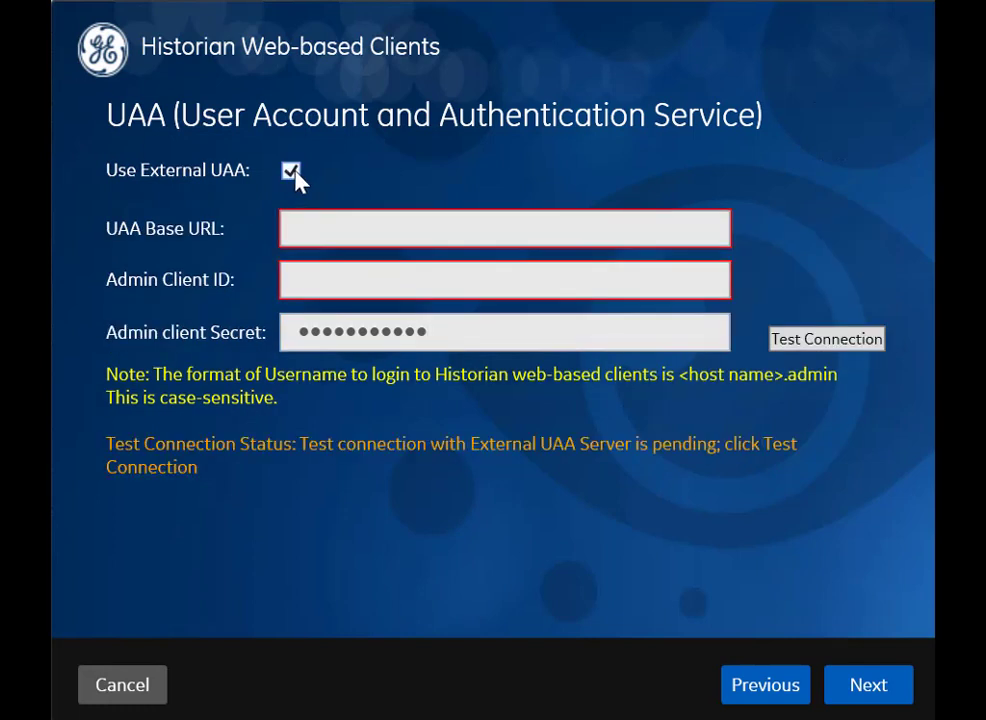
left_click(313, 220)
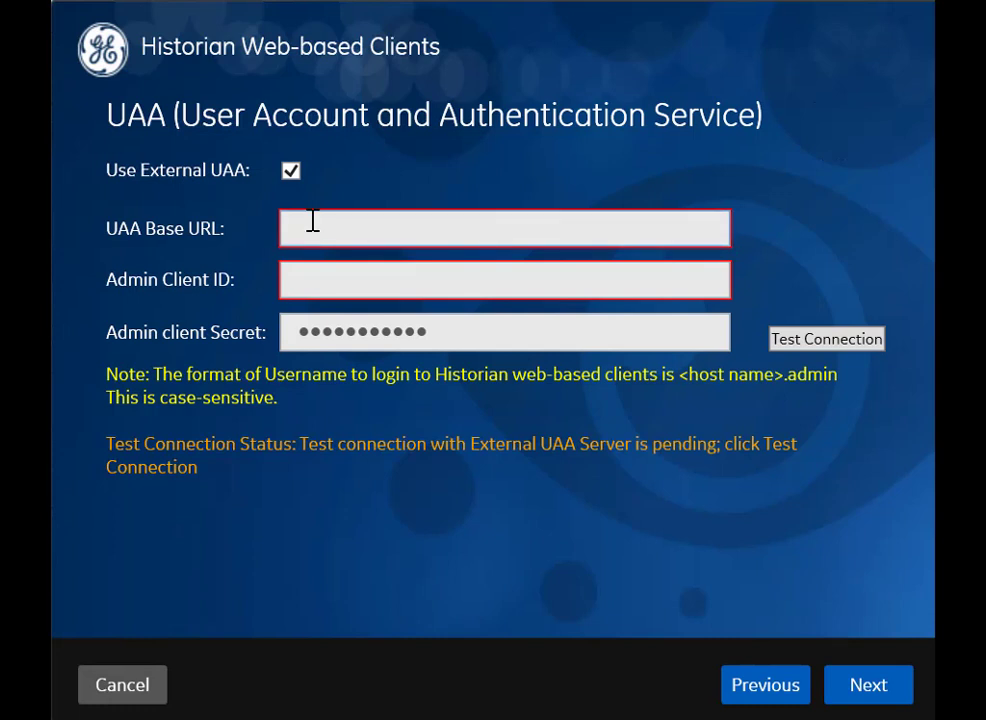
type("uaaserver.abc.com")
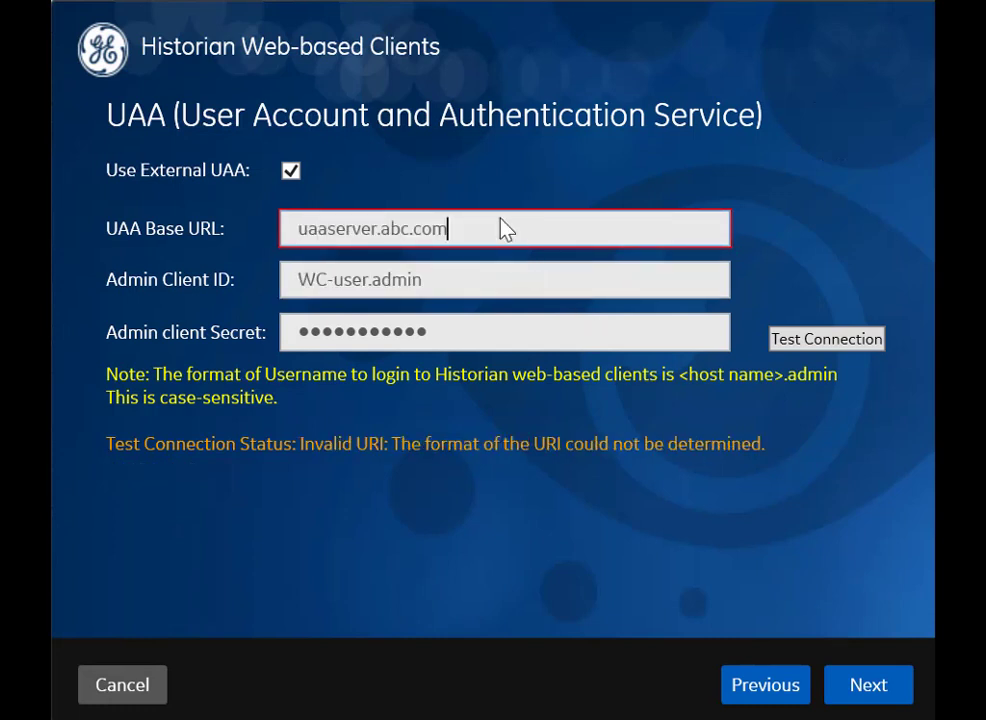
left_click(458, 291)
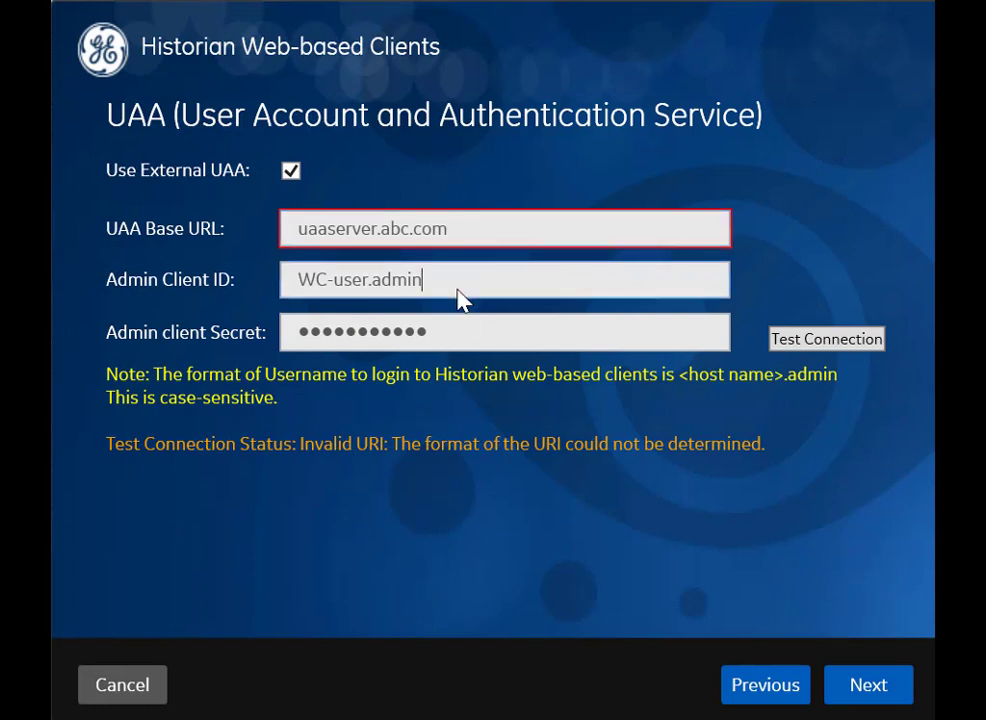
left_click(472, 338)
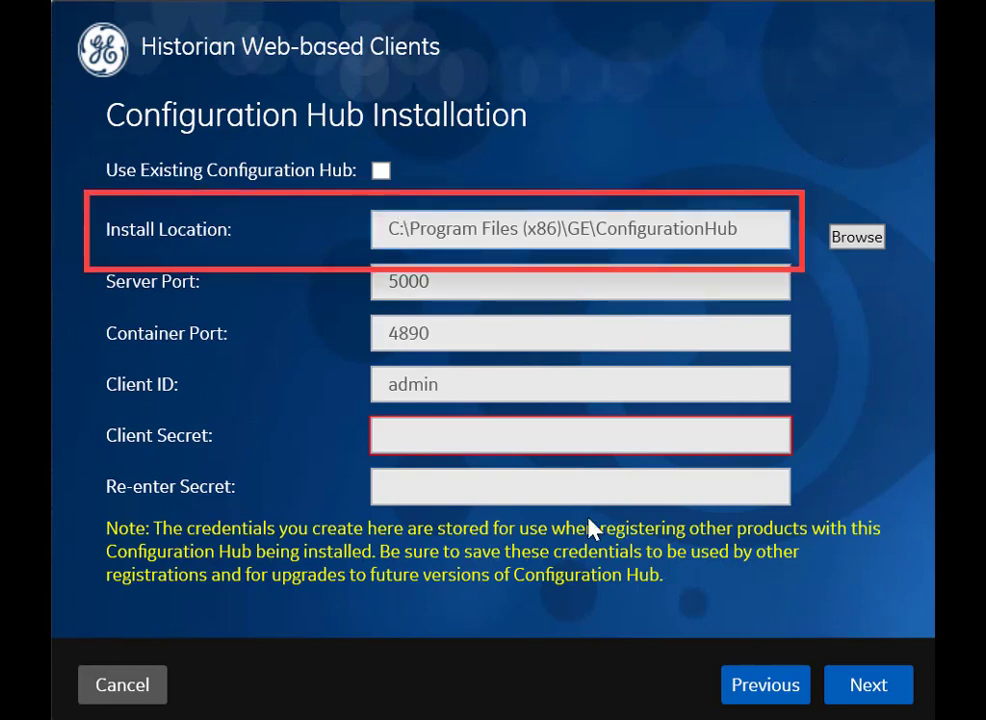
Step: Enter the Configuration Hub client secret for client admin, then tick Use Existing Configuration Hub
left_click(465, 384)
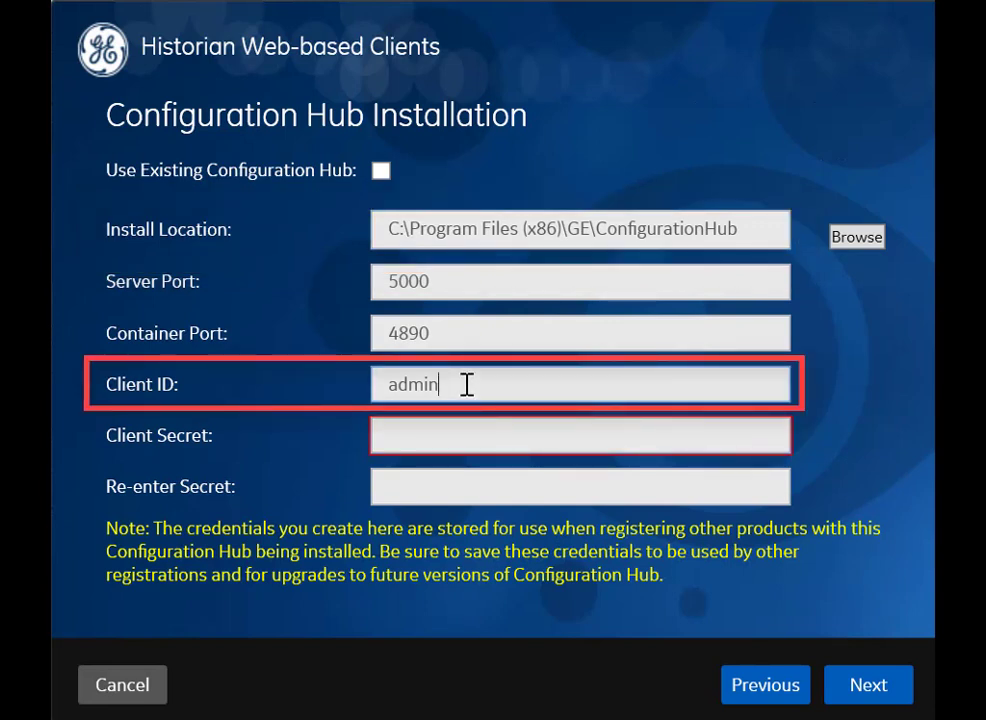
left_click(457, 444)
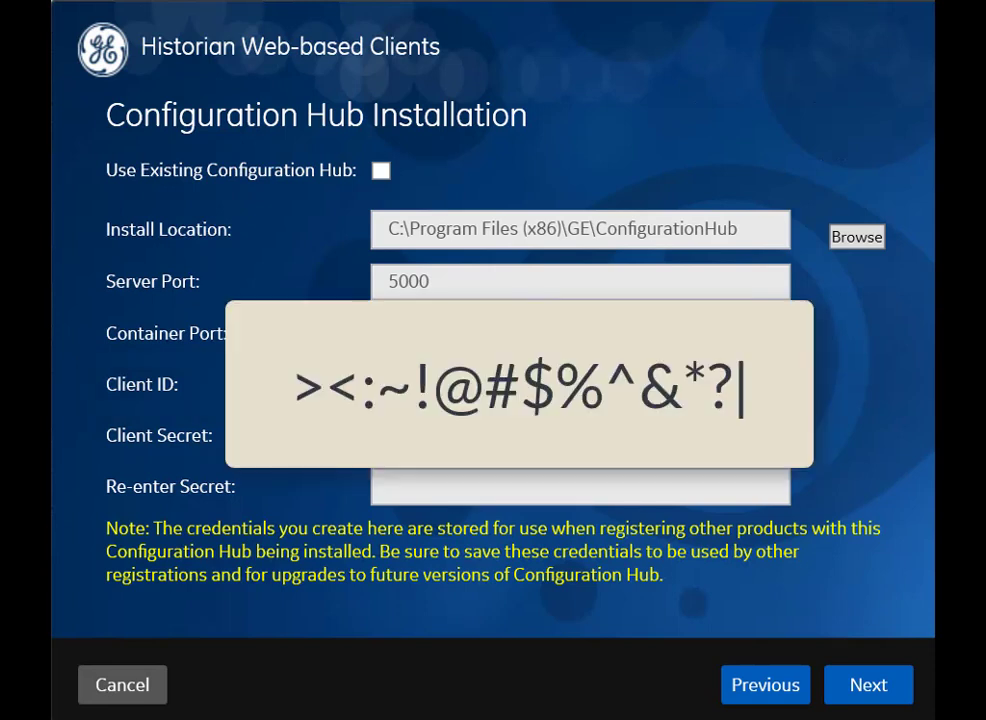
type("Admin@12")
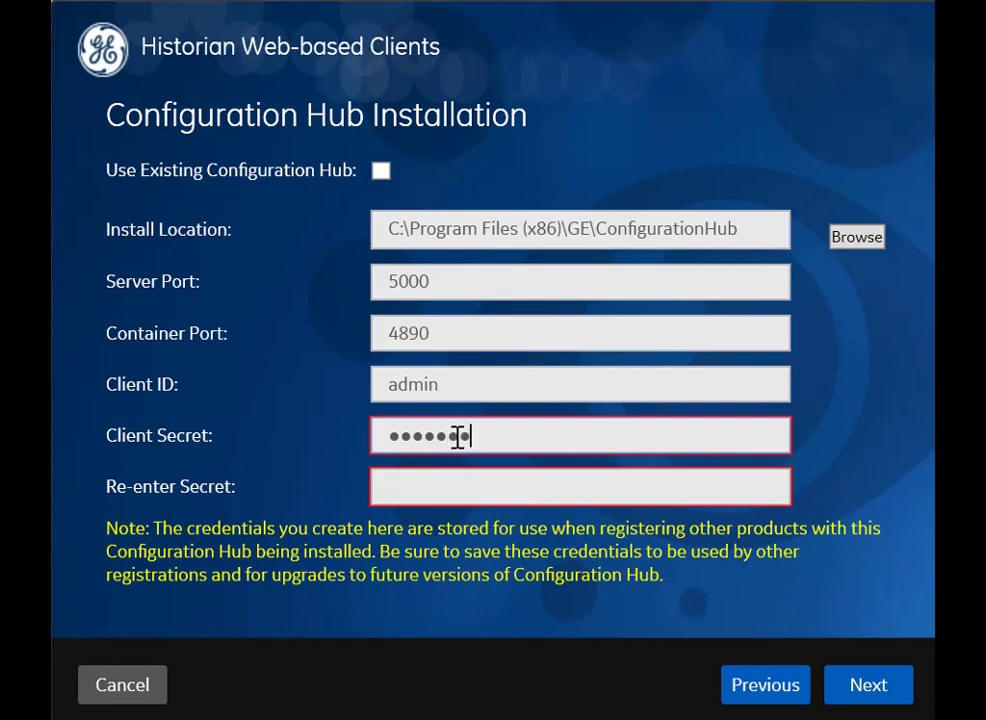
type("3")
left_click(473, 495)
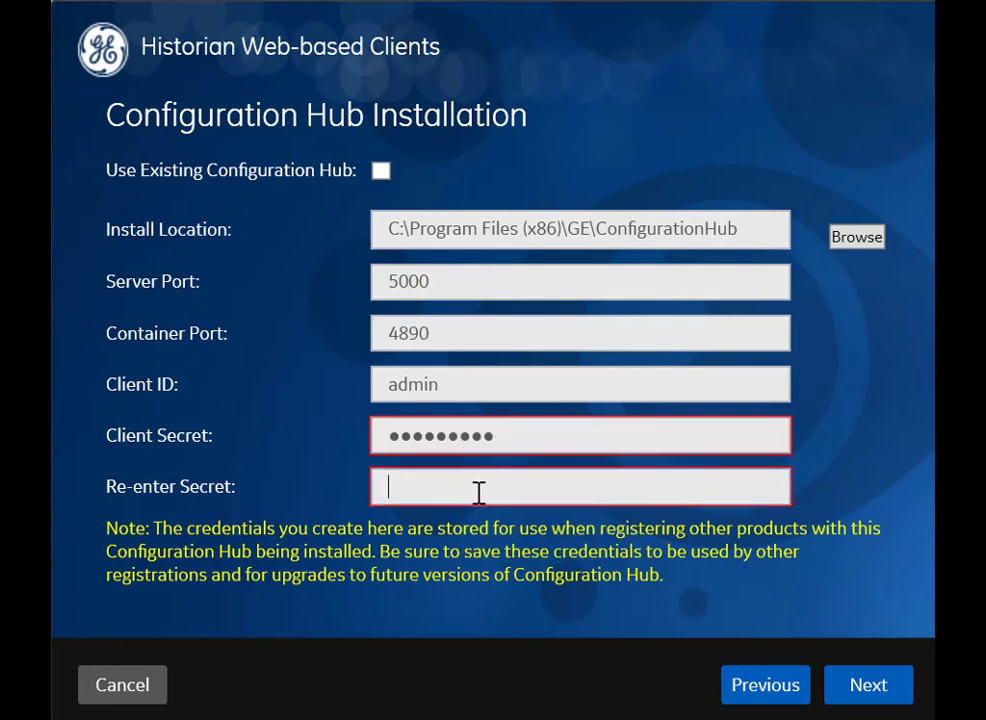
type("Admin@123")
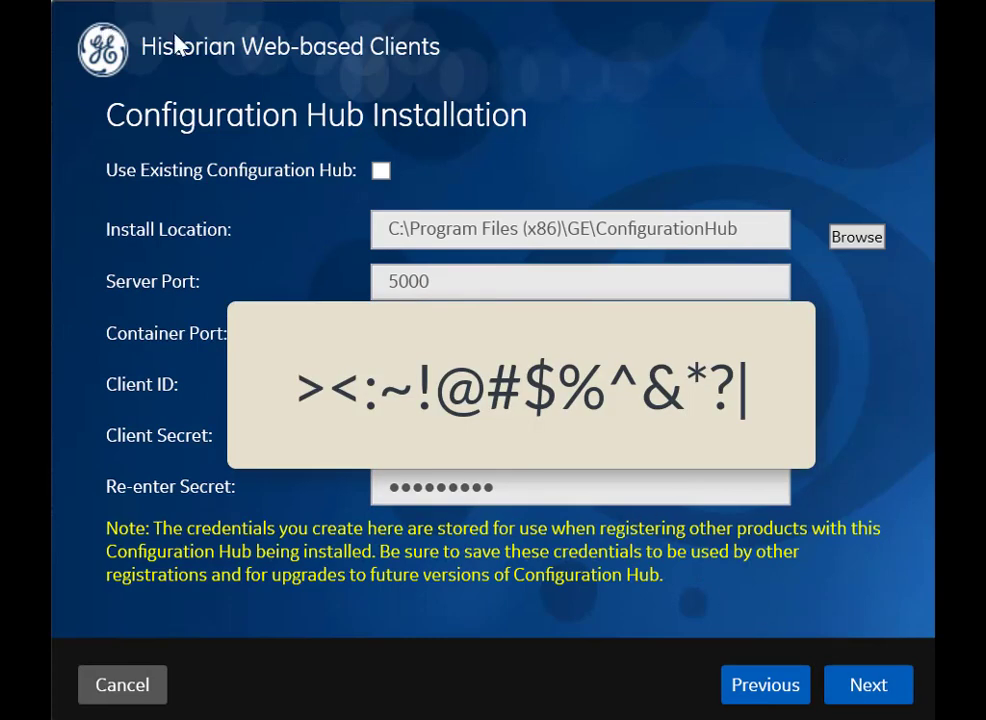
left_click(380, 172)
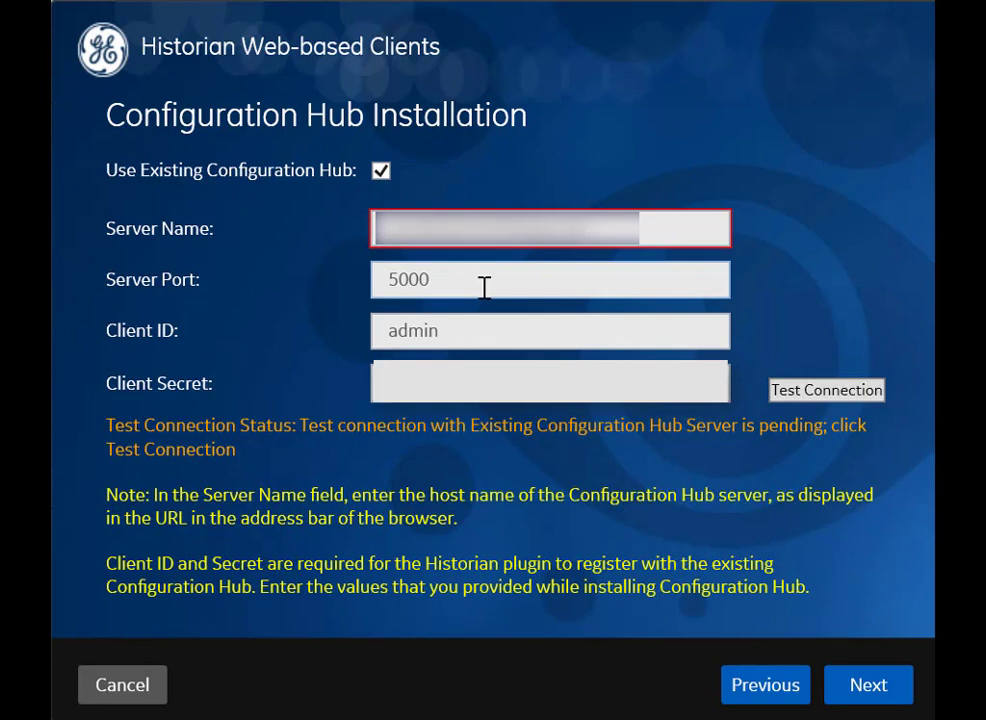
Step: Edit the existing Configuration Hub server name and continue to the C:\ install disk page
left_click(640, 228)
left_click(868, 684)
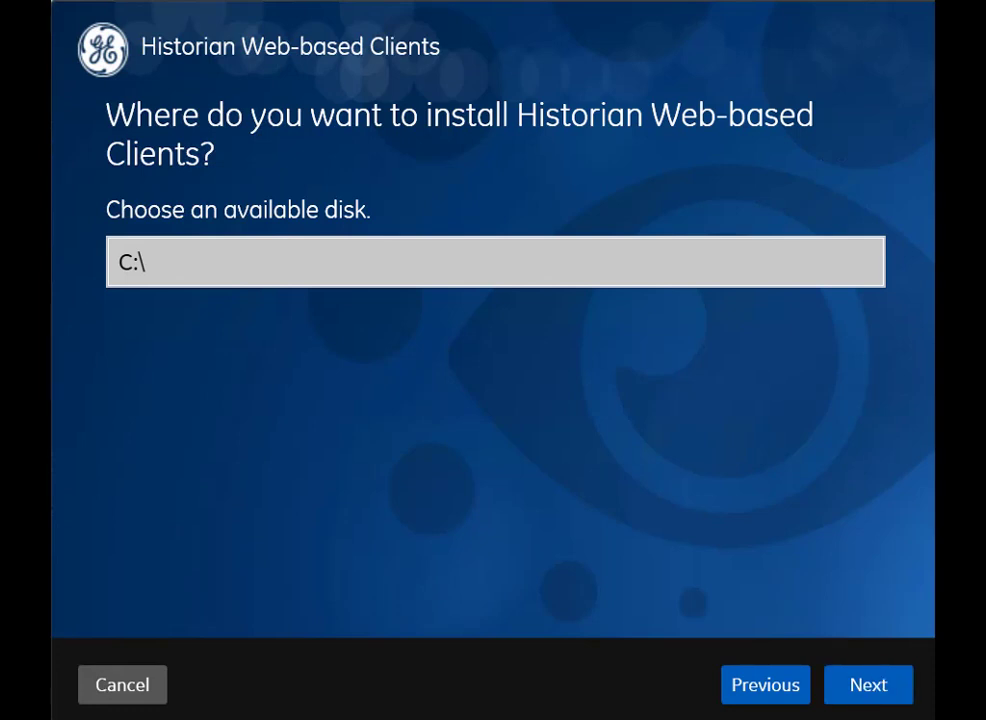
Step: Accept the C:\ disk, default log folder and WIN10TECH destination server, then start the Web-based Clients install
left_click(876, 682)
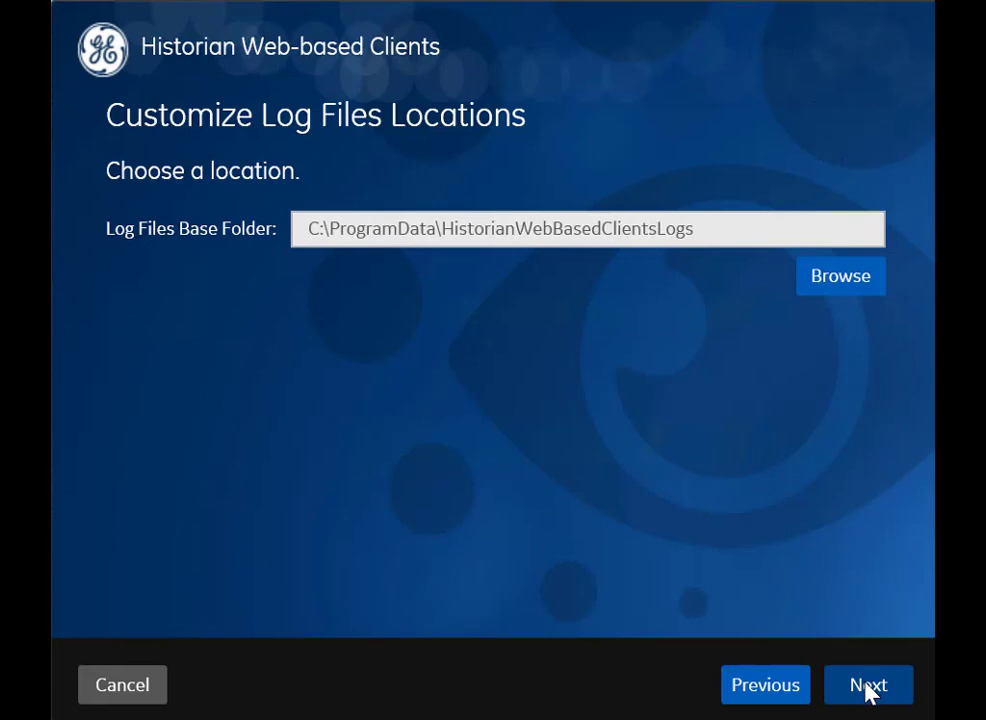
left_click(870, 688)
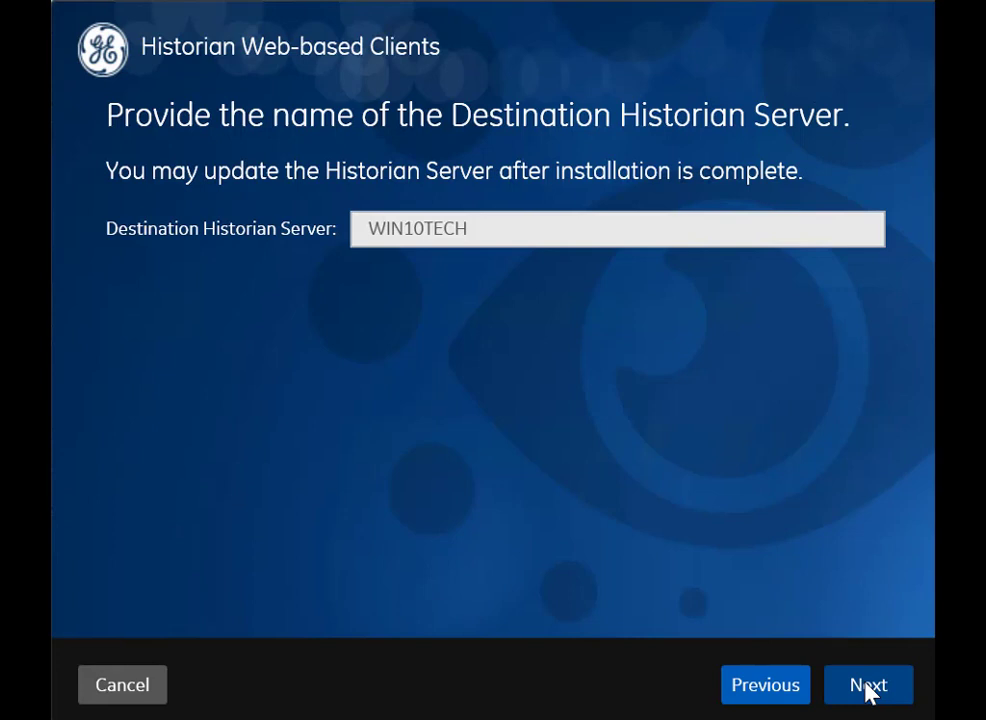
left_click(868, 688)
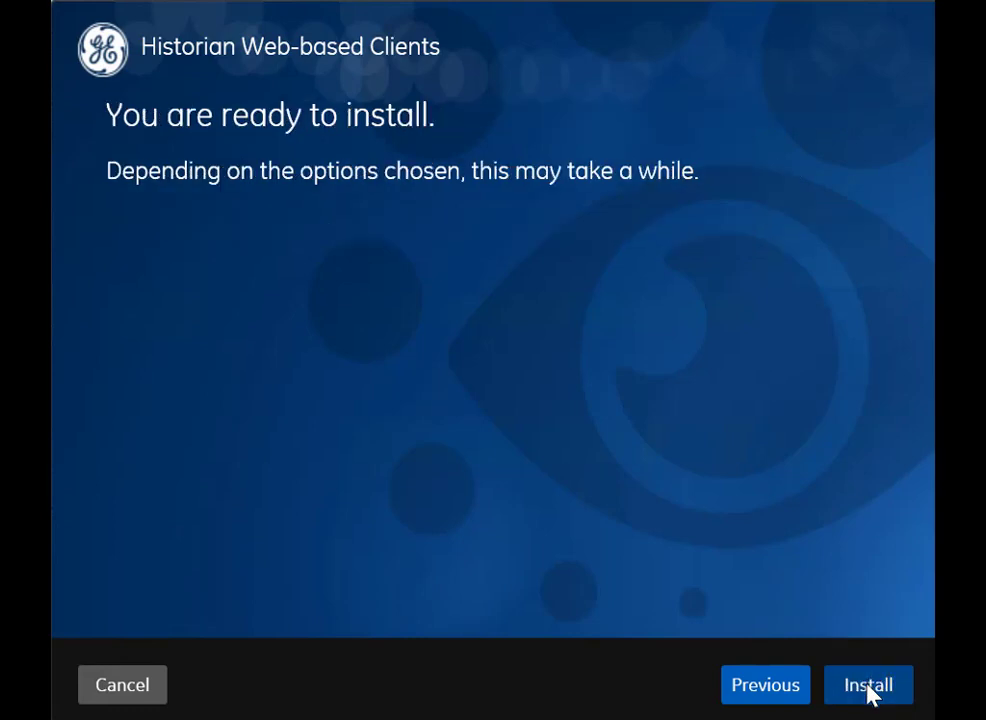
left_click(869, 689)
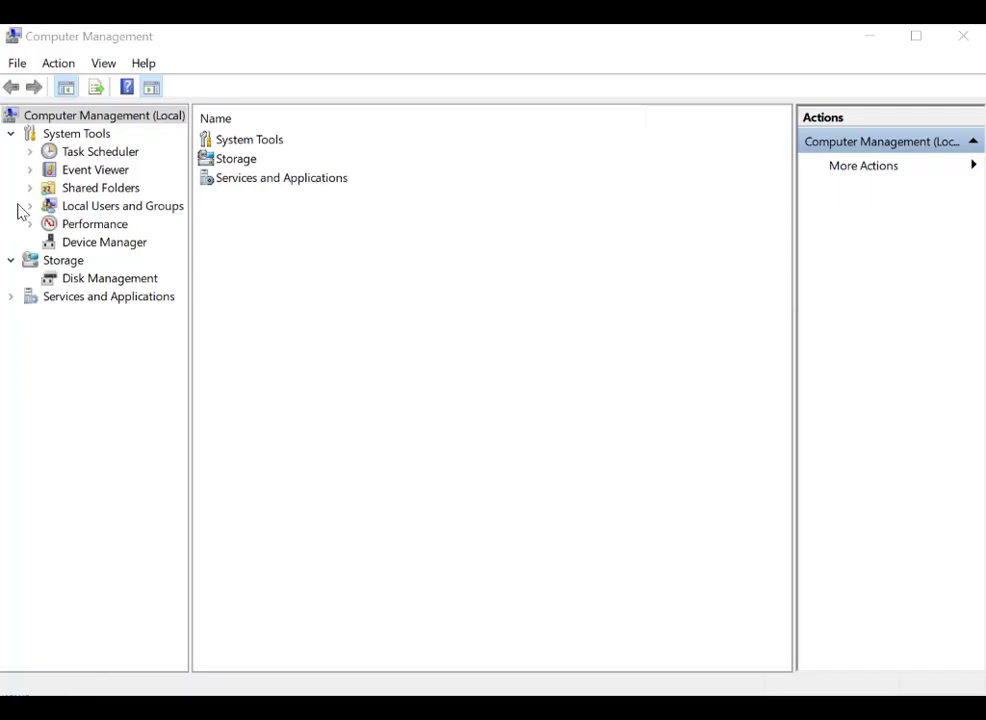
Step: Create a new local user under Local Users and Groups, then open iHSecurityAdmins to review its members
left_click(30, 207)
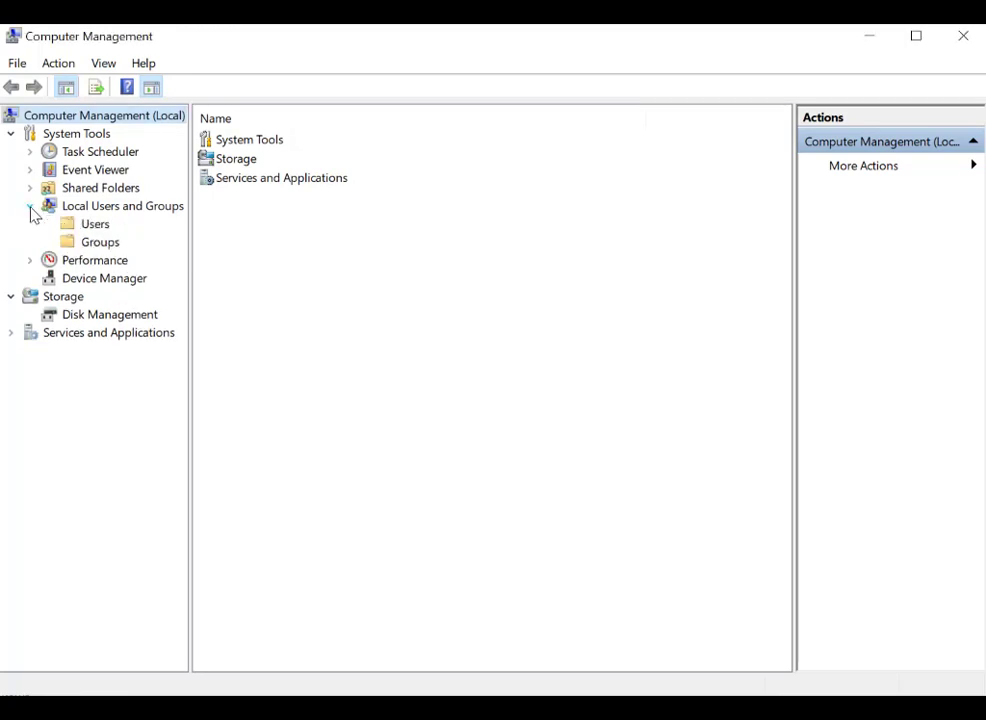
left_click(94, 224)
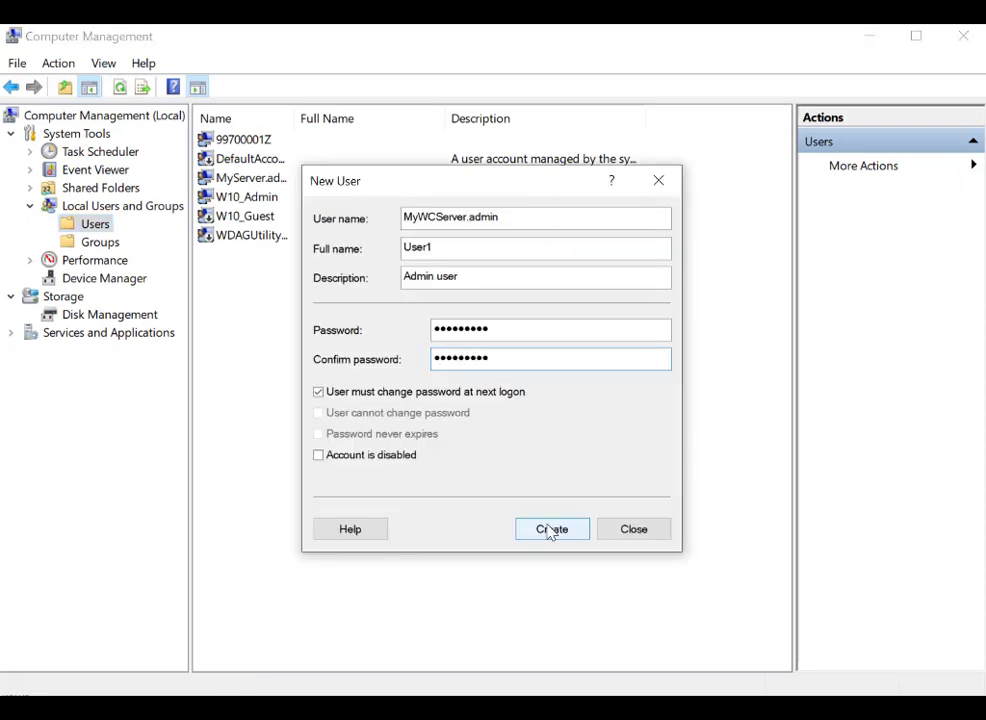
left_click(551, 530)
left_click(610, 527)
left_click(100, 242)
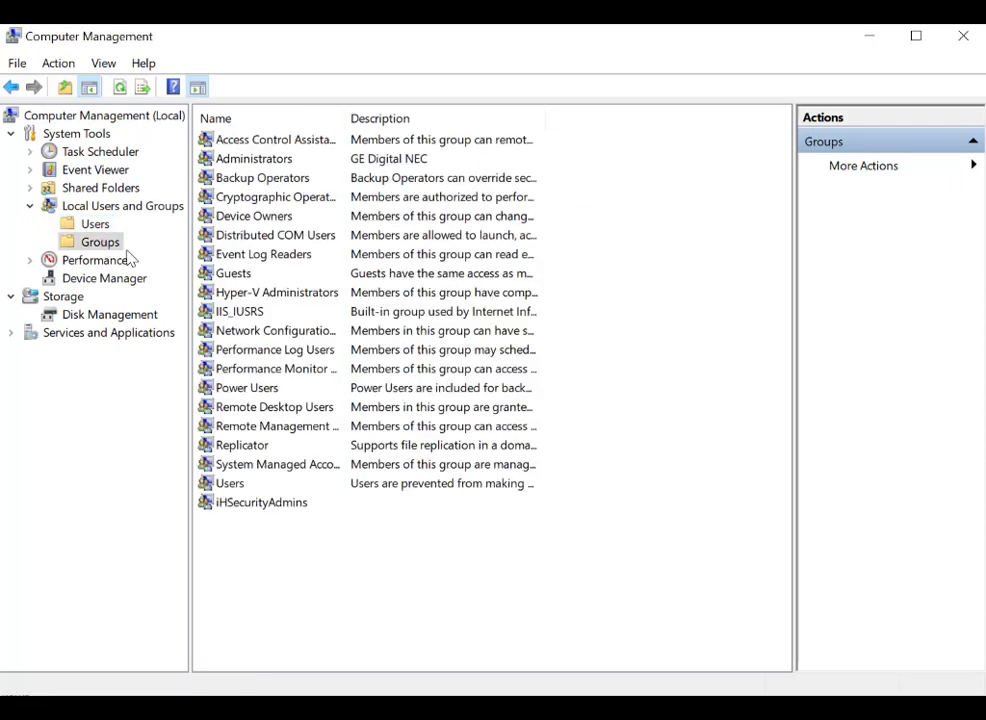
double_click(238, 505)
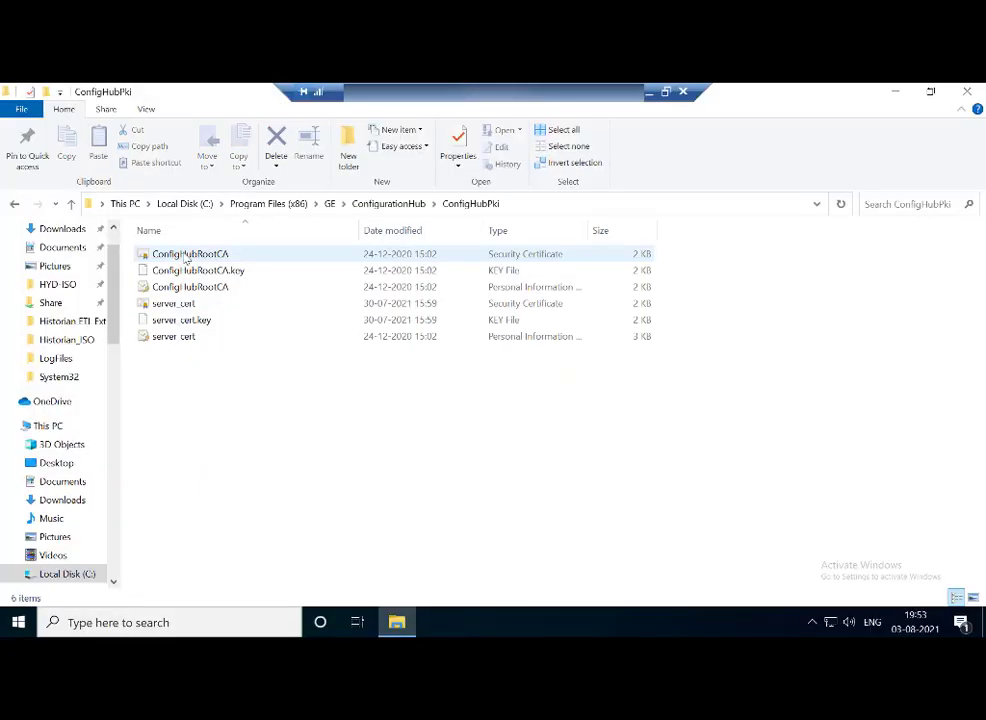
Step: Copy the ConfigHubRootCA certificate from the ConfigHubPki folder and paste it onto the desktop
left_click(186, 256)
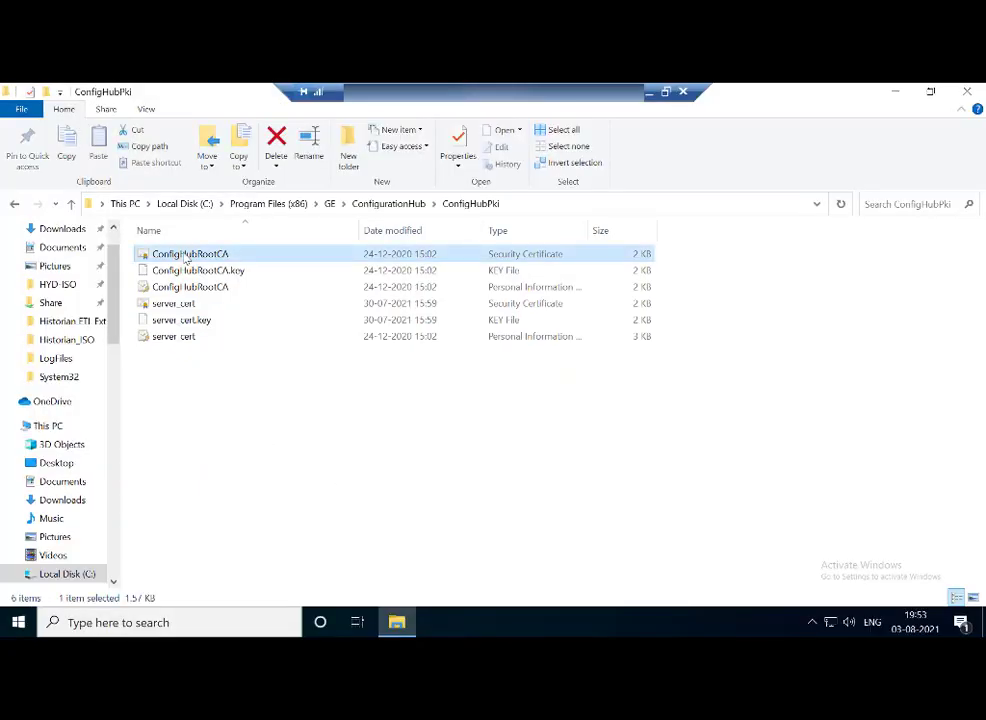
right_click(186, 257)
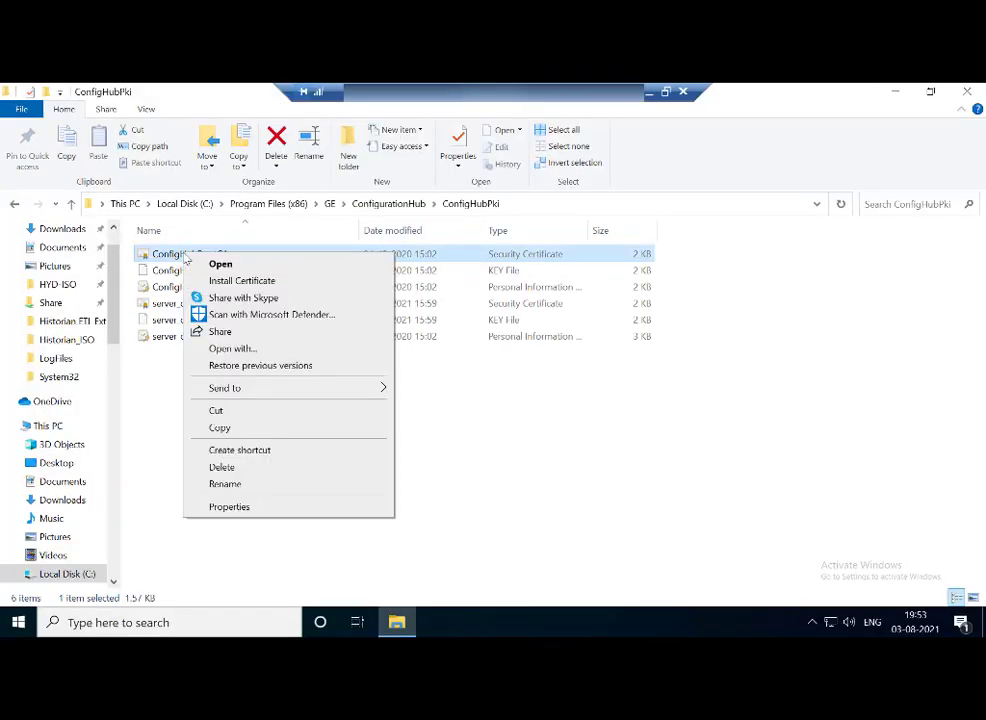
left_click(220, 428)
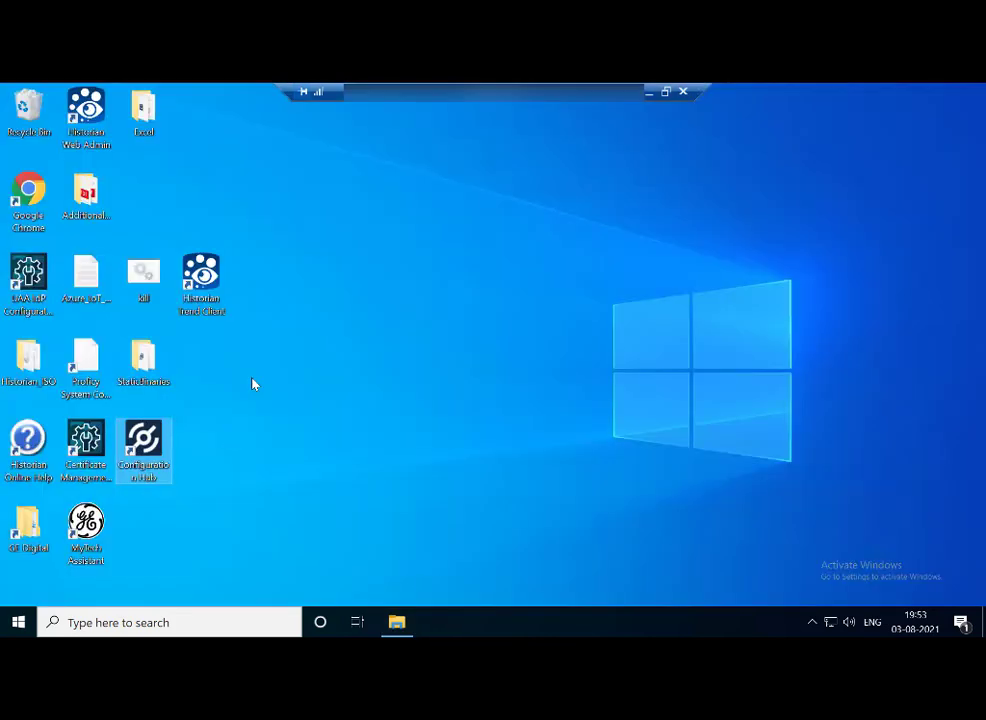
right_click(253, 381)
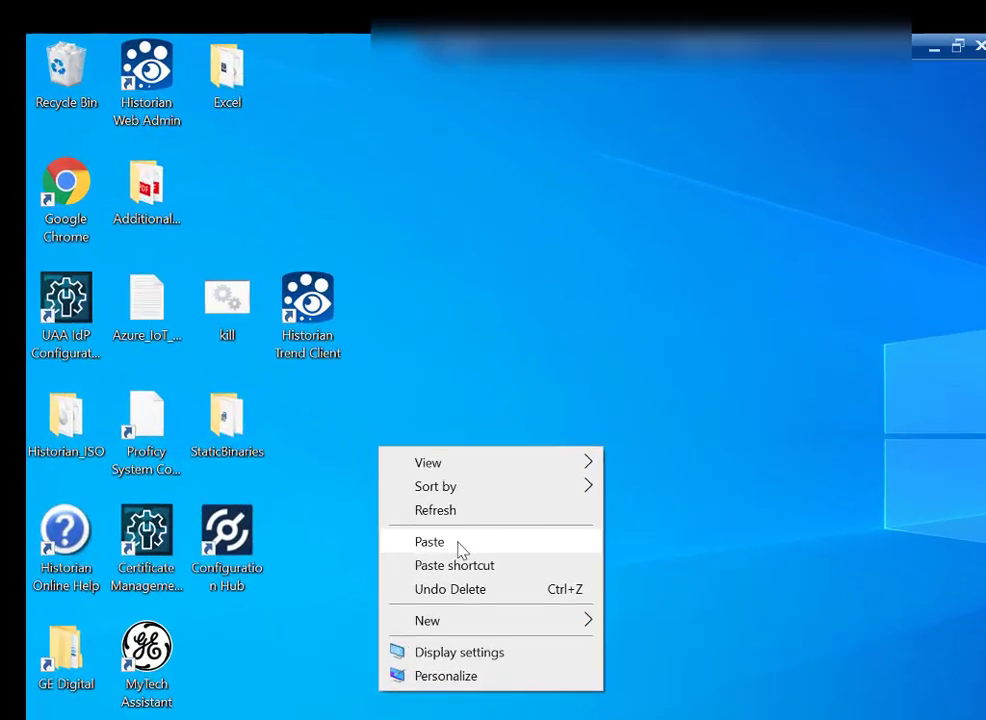
left_click(460, 545)
Step: Open the pasted certificate and start installing it for the Local Machine
double_click(425, 448)
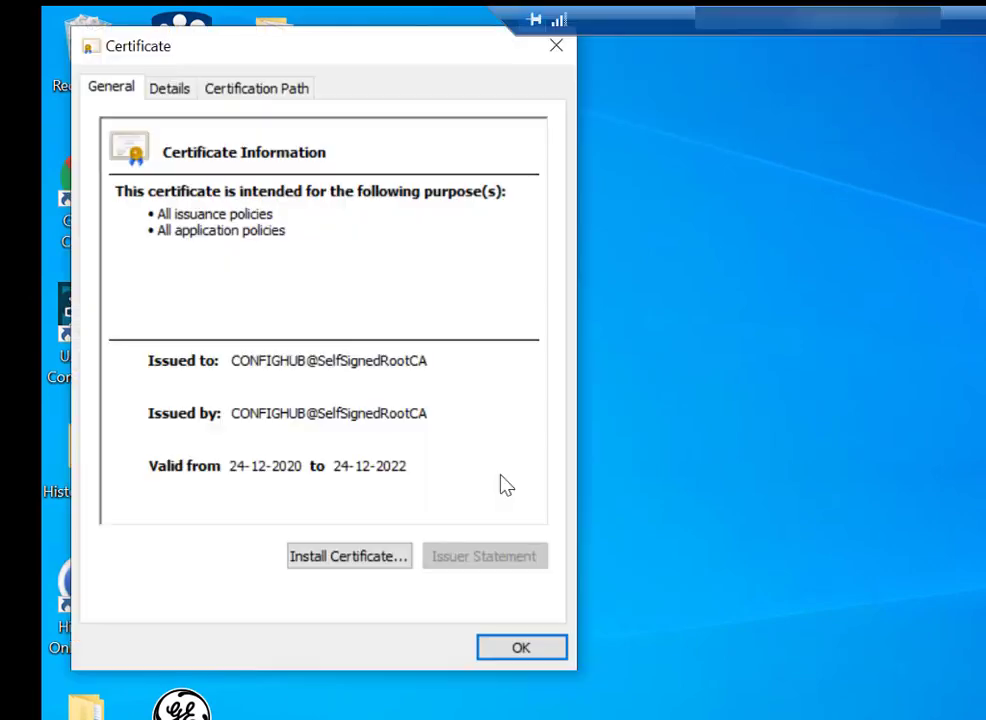
left_click(364, 557)
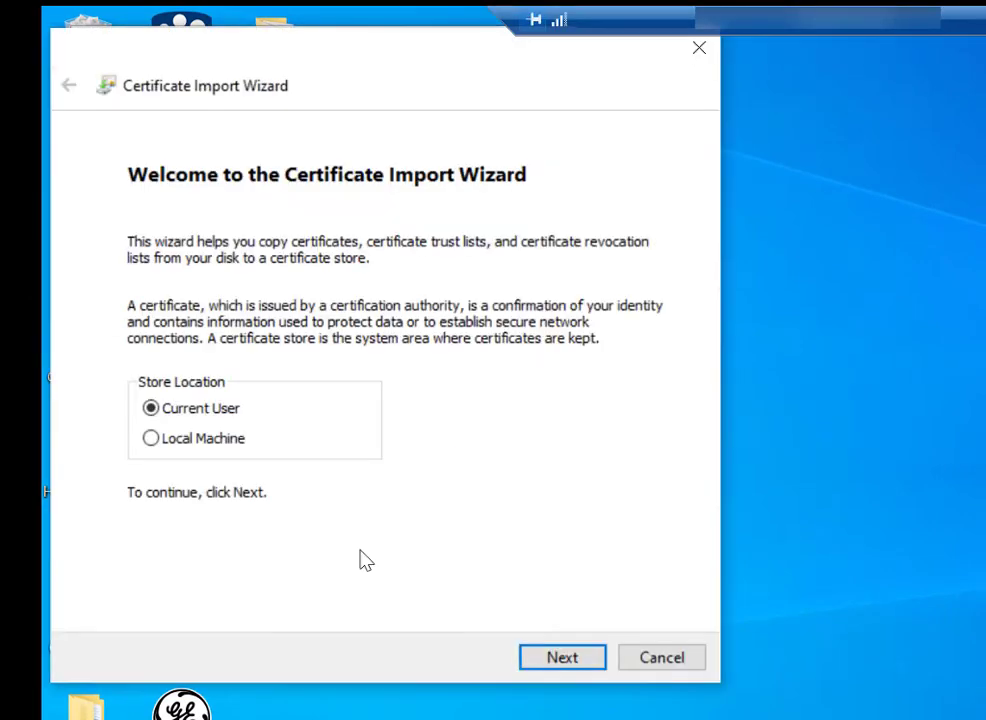
left_click(230, 440)
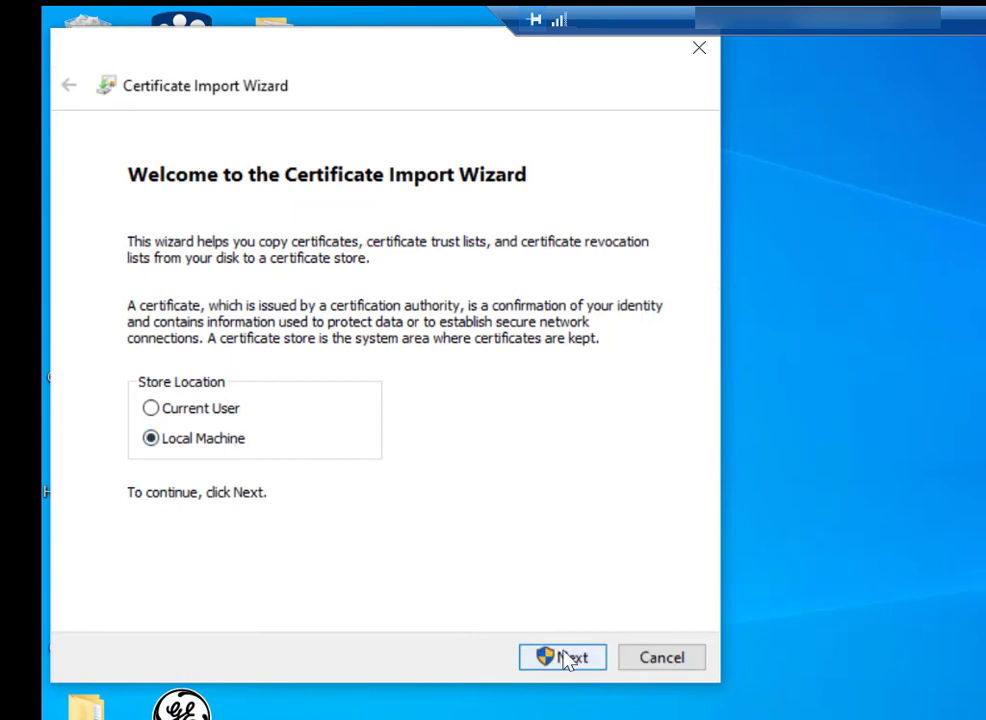
left_click(566, 658)
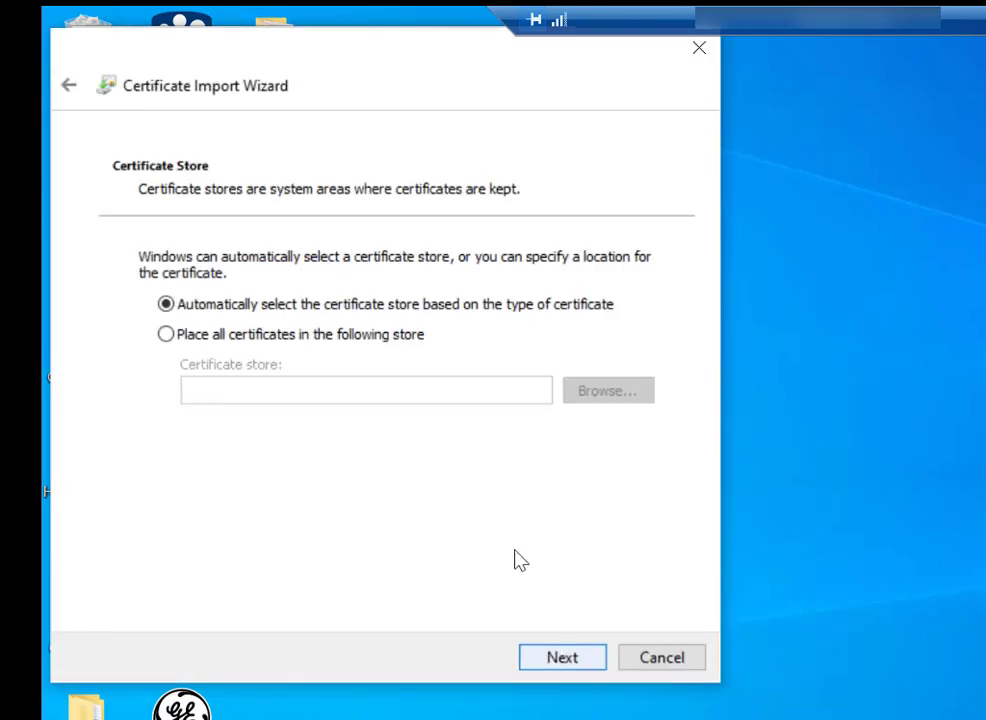
Step: Place the certificate in the Trusted Root Certification Authorities store and complete the import
left_click(409, 336)
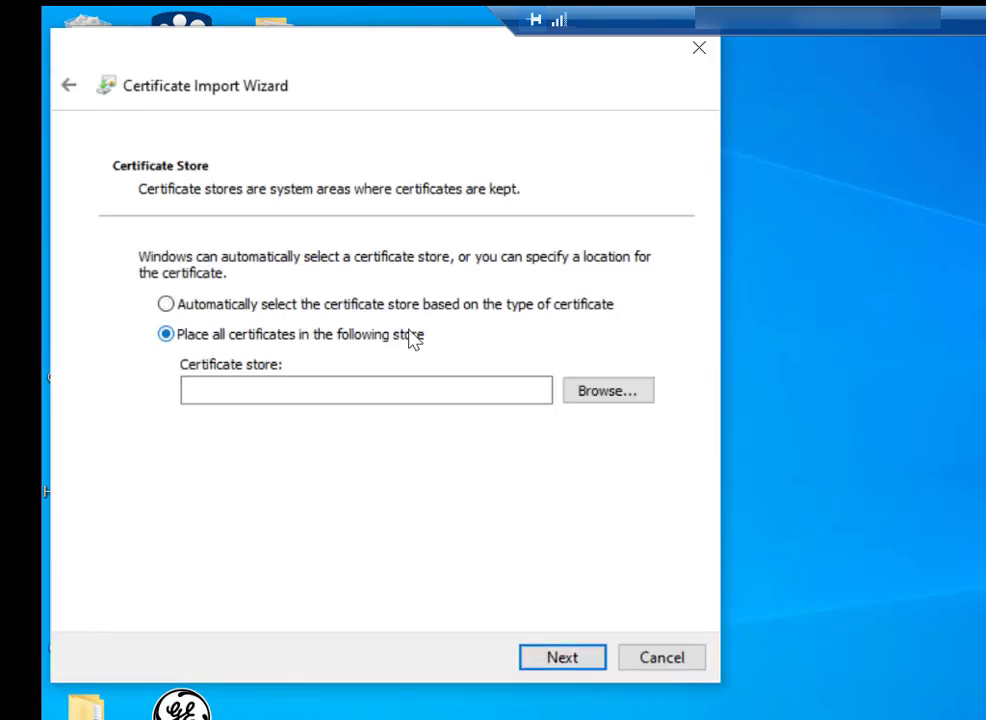
left_click(608, 391)
left_click(220, 196)
left_click(244, 367)
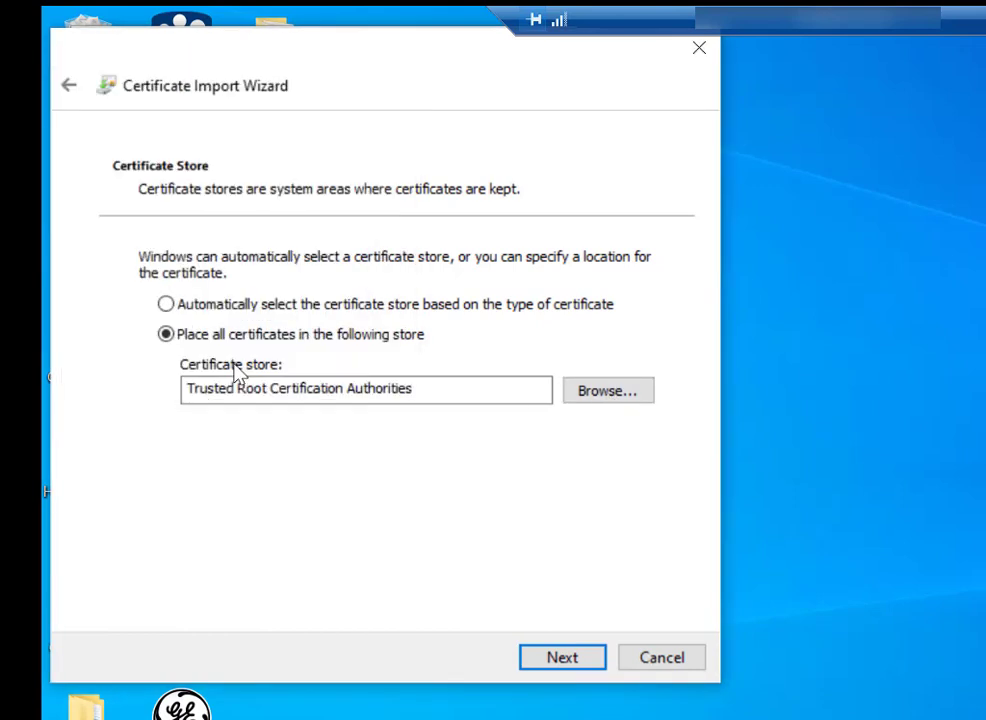
left_click(562, 659)
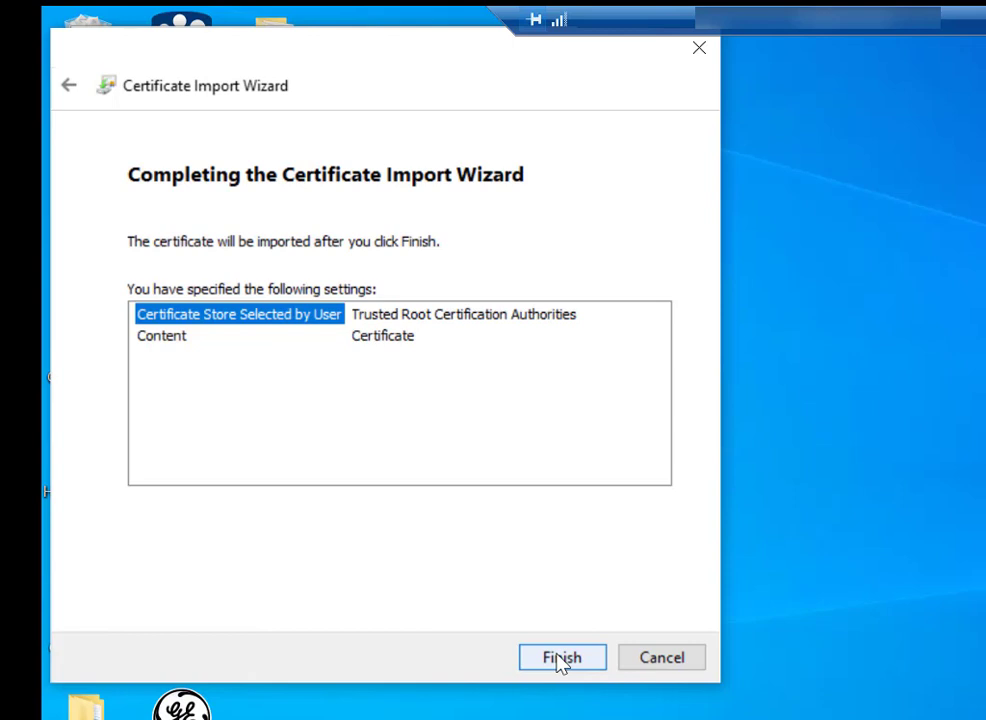
left_click(561, 660)
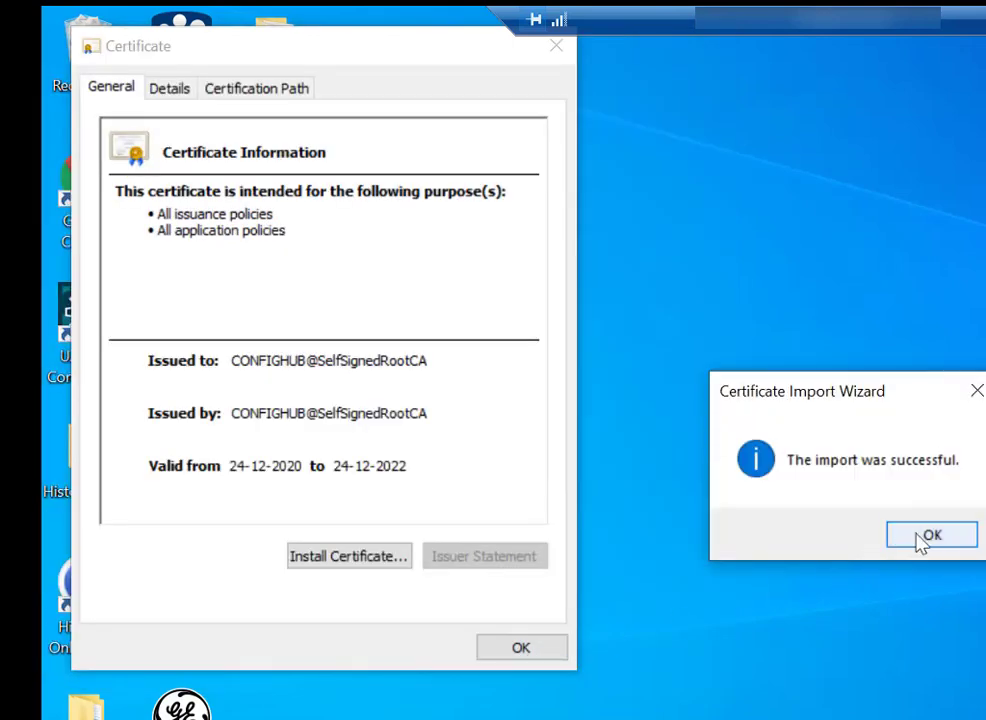
left_click(912, 536)
left_click(517, 652)
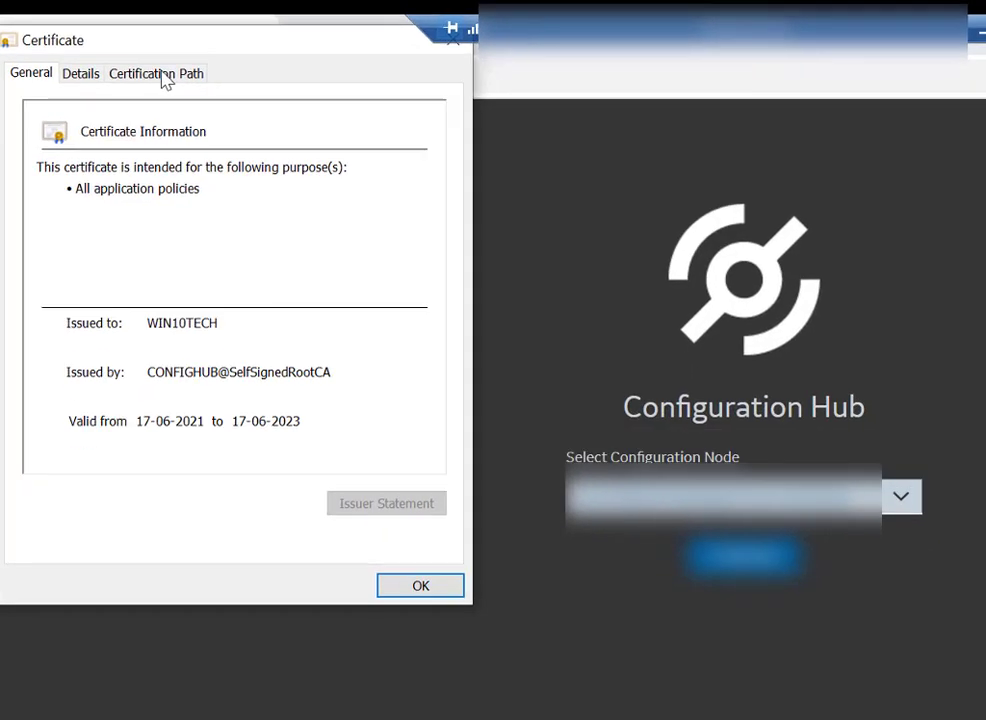
Step: Open the CONFIGHUB root certificate from the Certification Path and begin copying it to a file
left_click(160, 60)
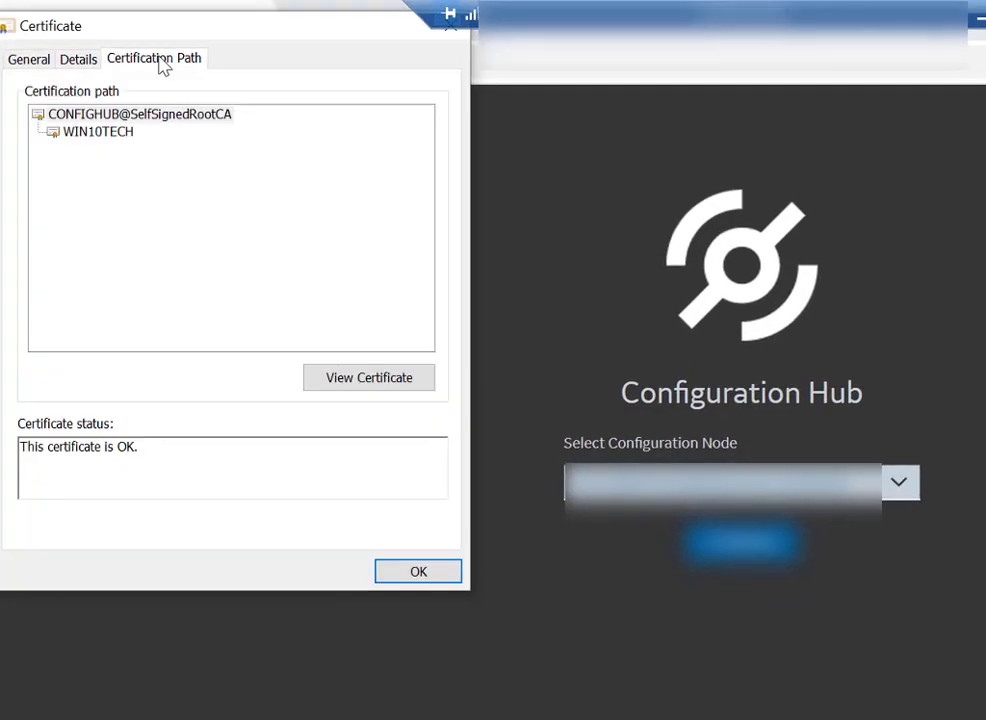
left_click(152, 116)
left_click(372, 383)
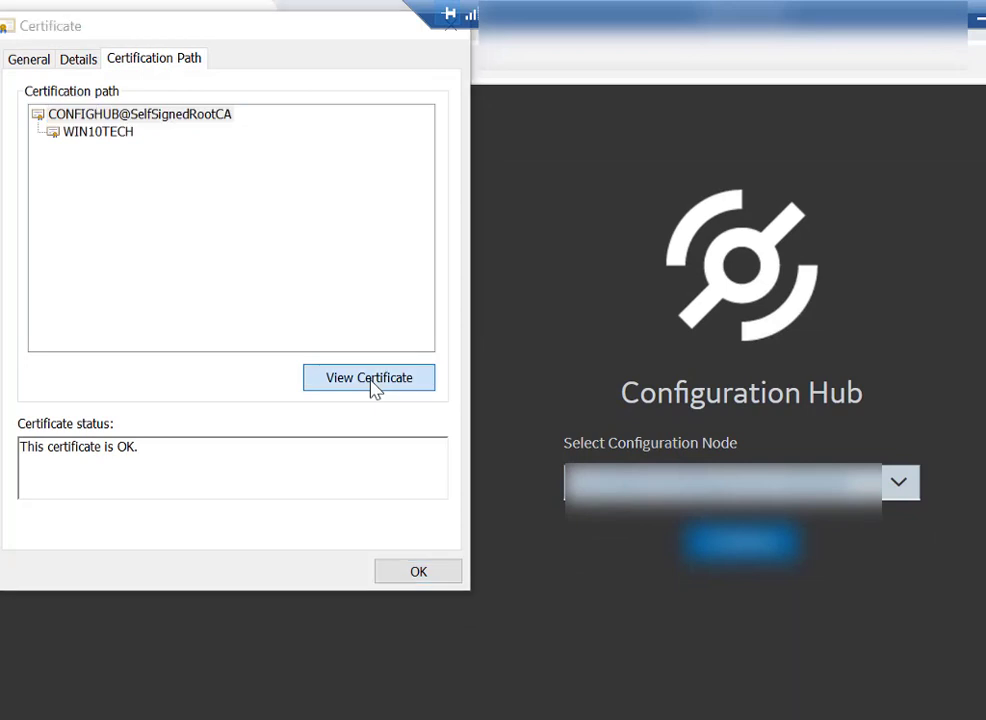
left_click(109, 139)
left_click(410, 568)
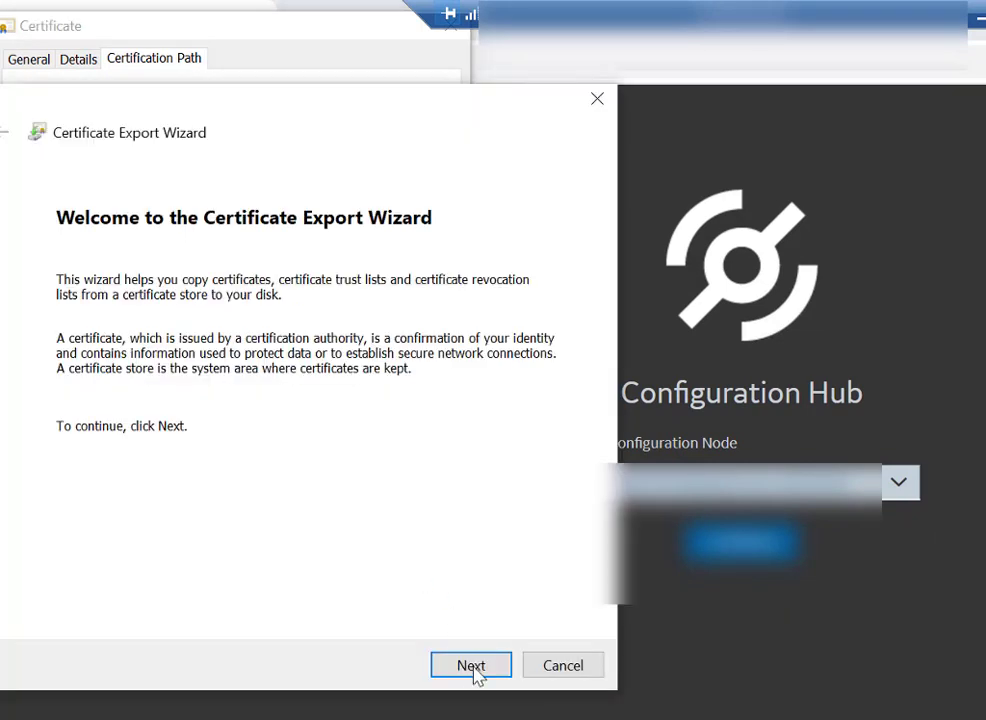
Step: Export the root certificate in DER format as MyCert.cer in the Documents folder
left_click(474, 670)
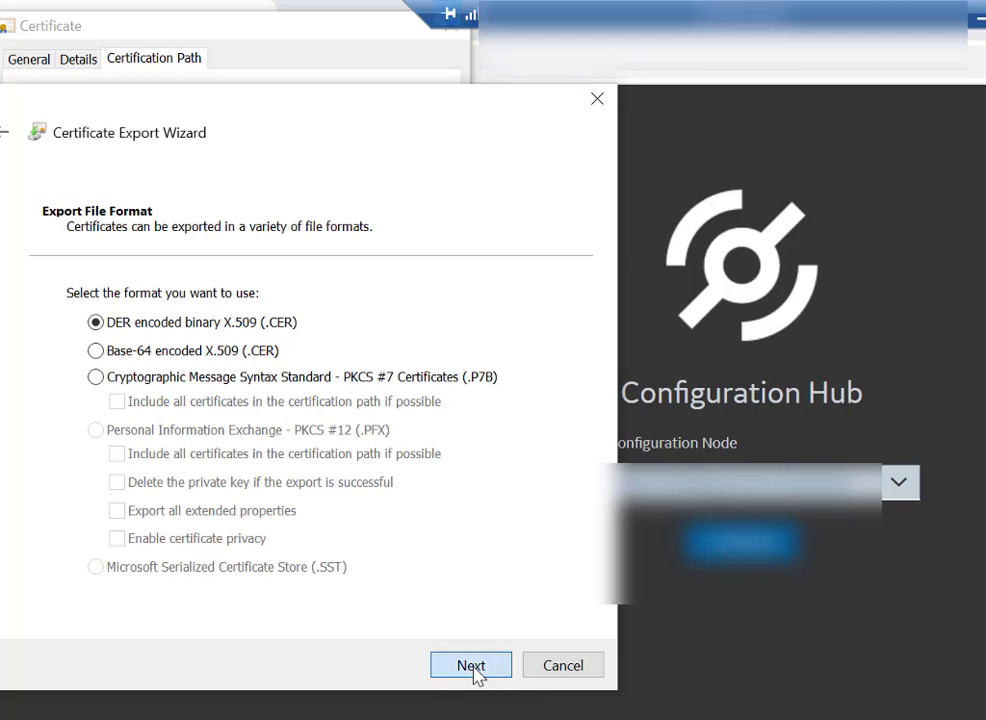
left_click(471, 666)
type("MyCert")
left_click(513, 316)
key("Return")
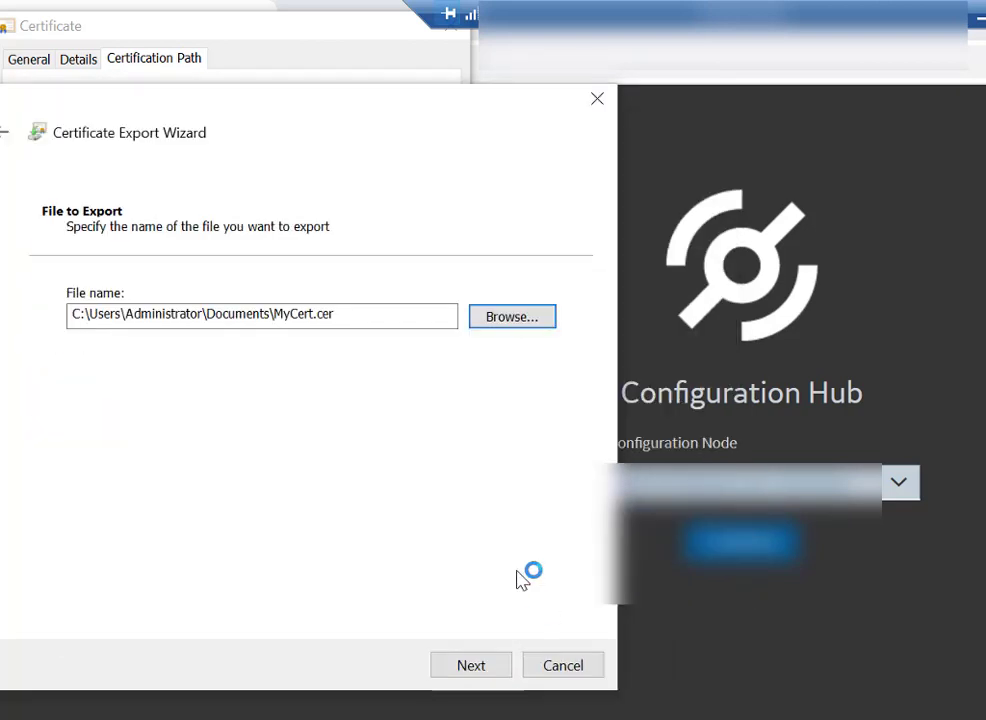
left_click(488, 667)
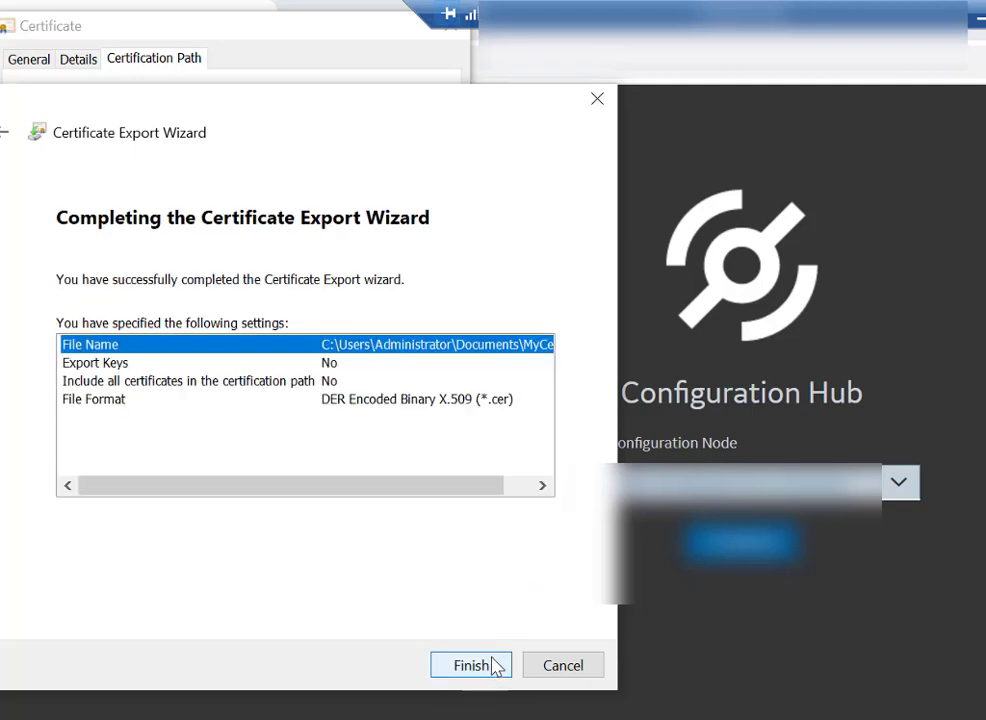
left_click(494, 667)
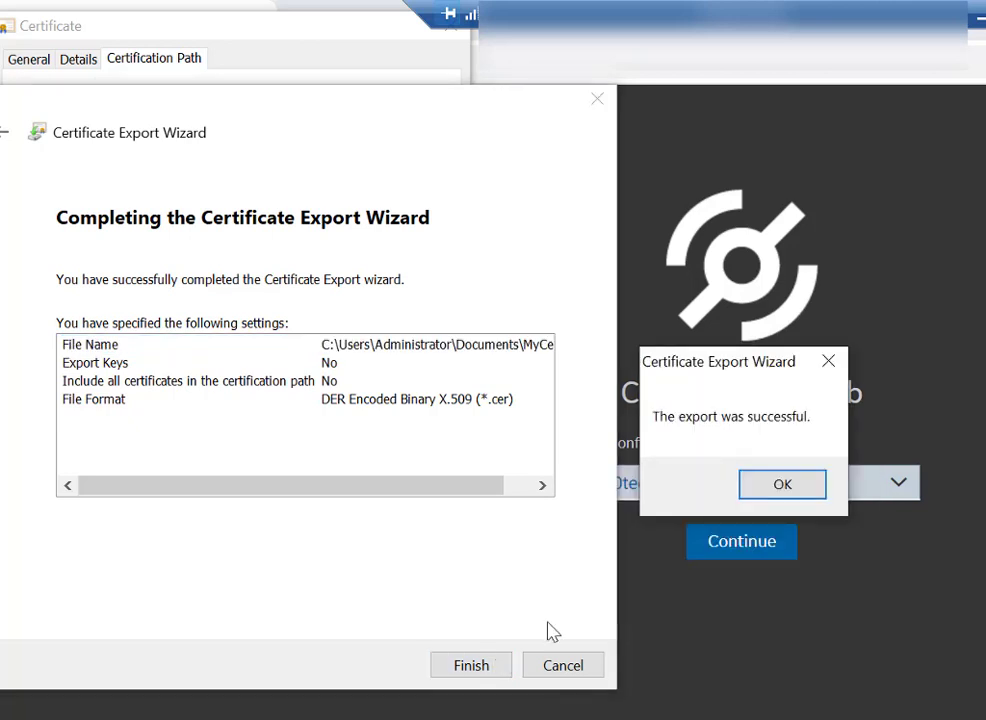
left_click(781, 485)
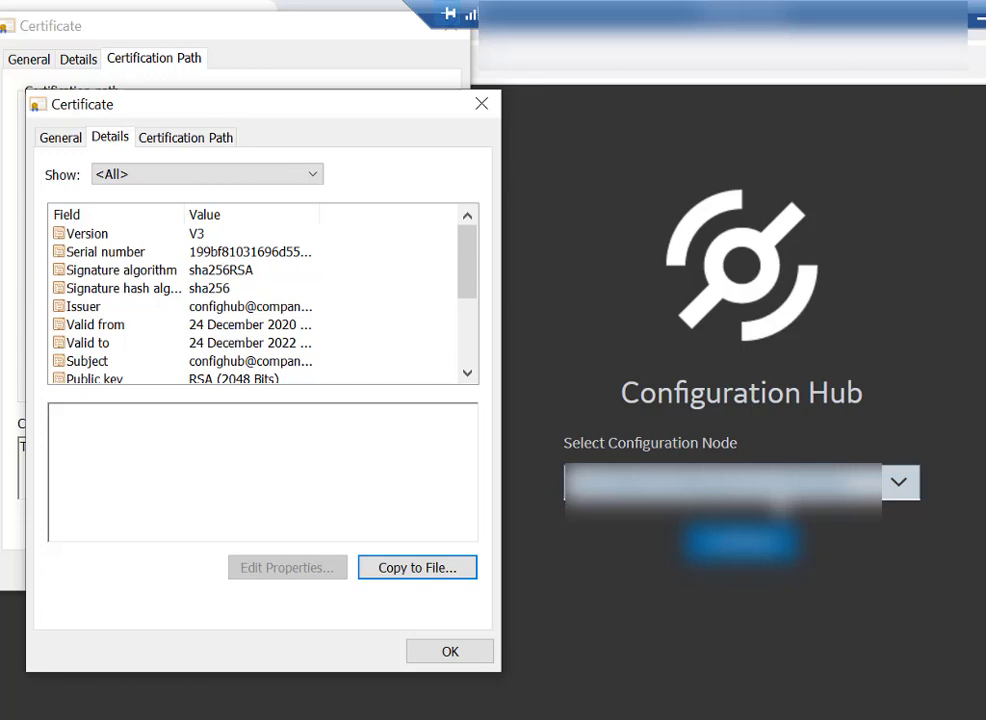
left_click(450, 652)
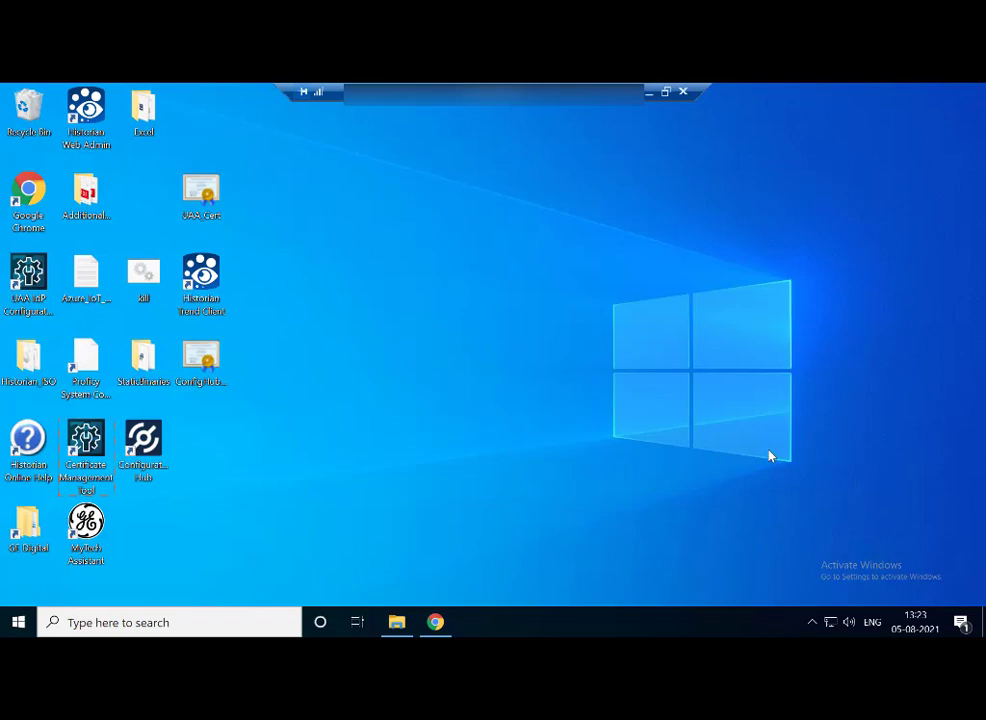
Step: Launch Certificate Management Tool and select UAA_Cert as the issuer certificate on the External Trust tab
double_click(88, 445)
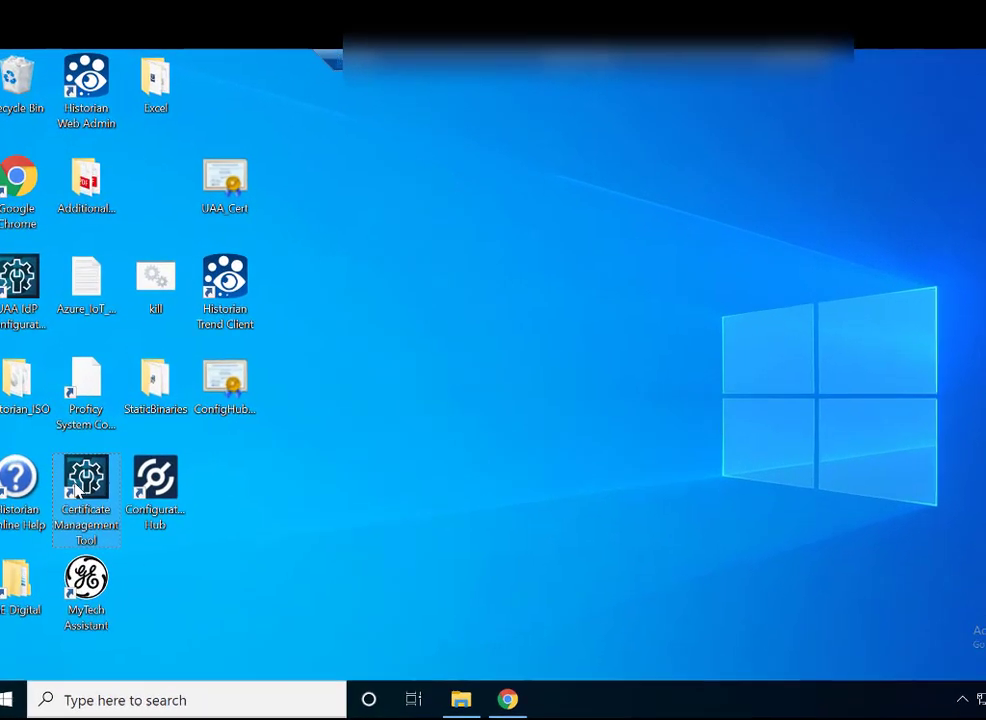
left_click(152, 175)
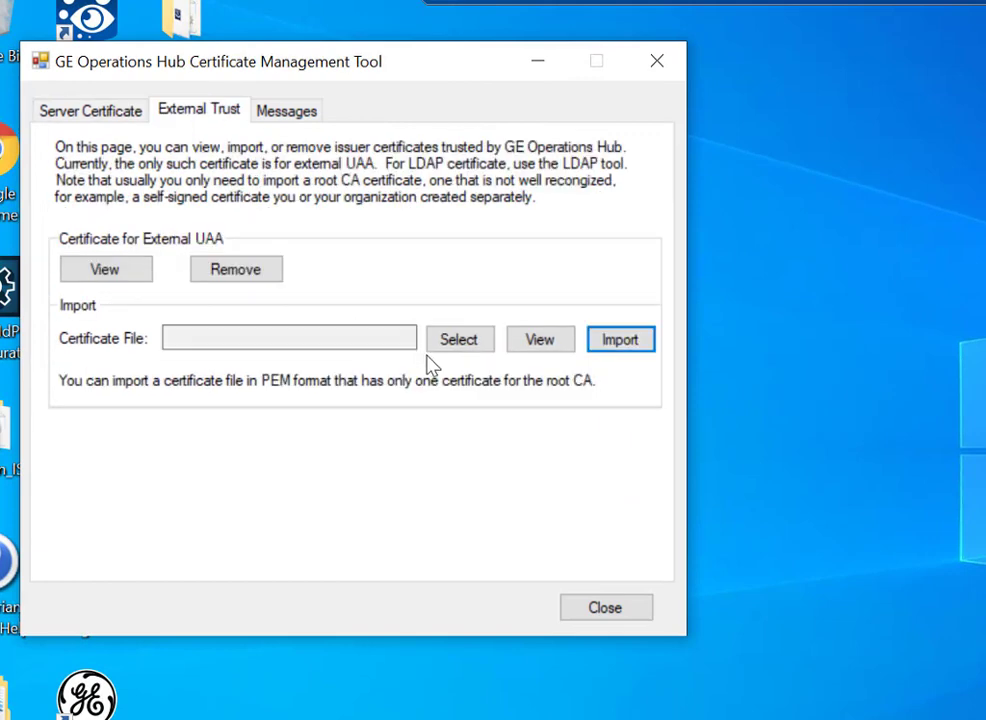
left_click(462, 342)
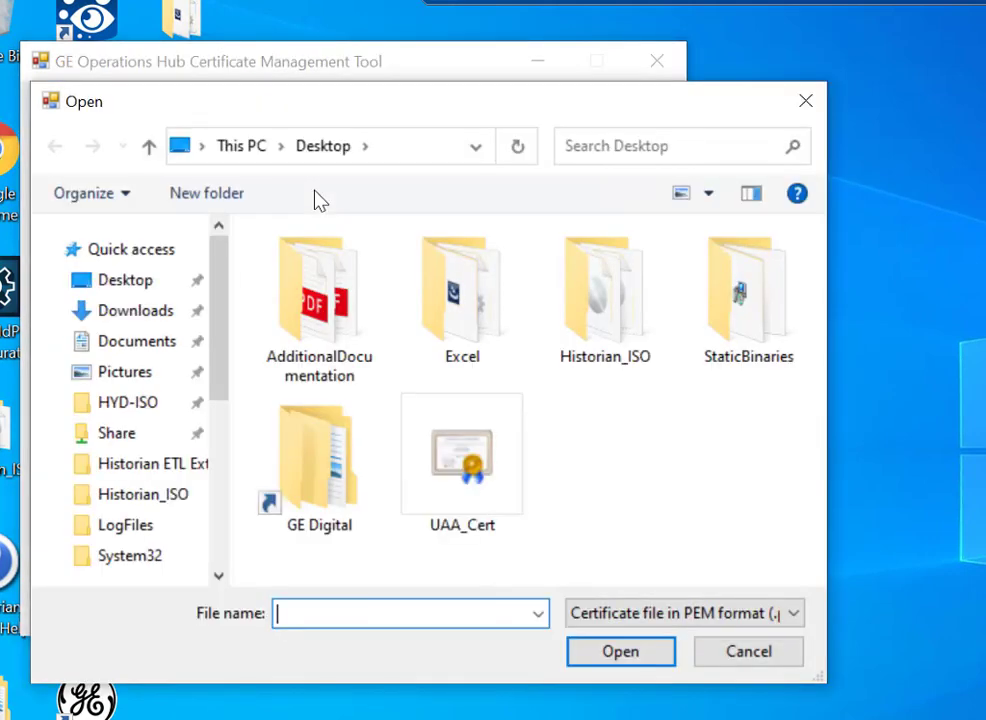
left_click(451, 486)
left_click(607, 658)
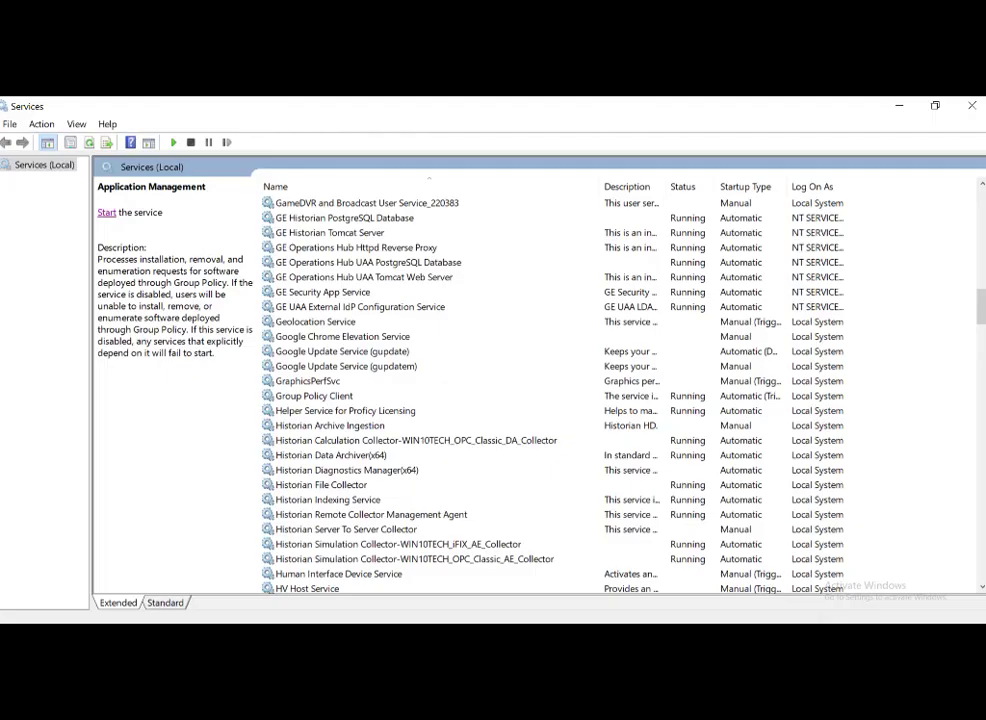